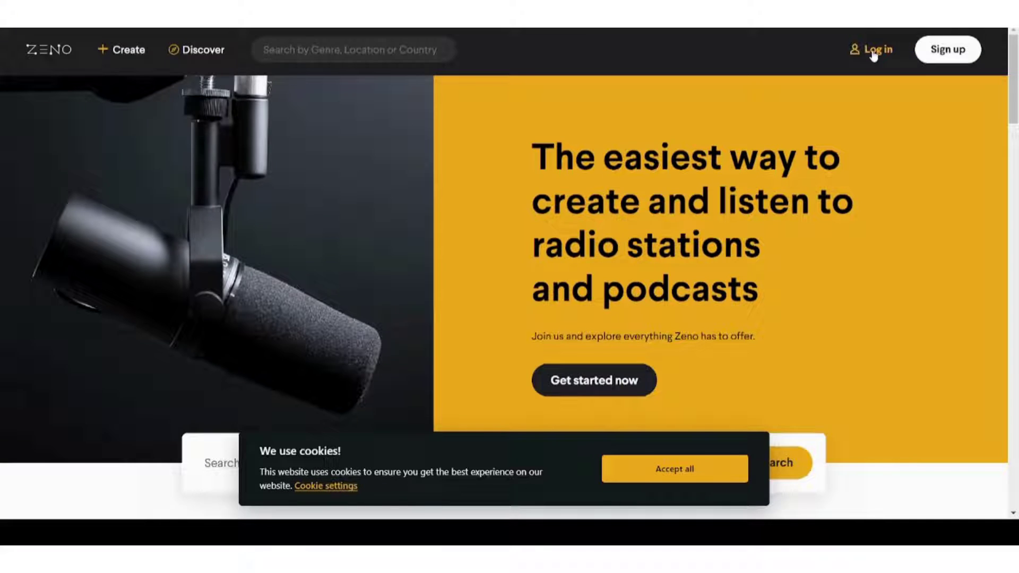
Log in with the account's email and password to reach the welcome-back dashboard
click(874, 51)
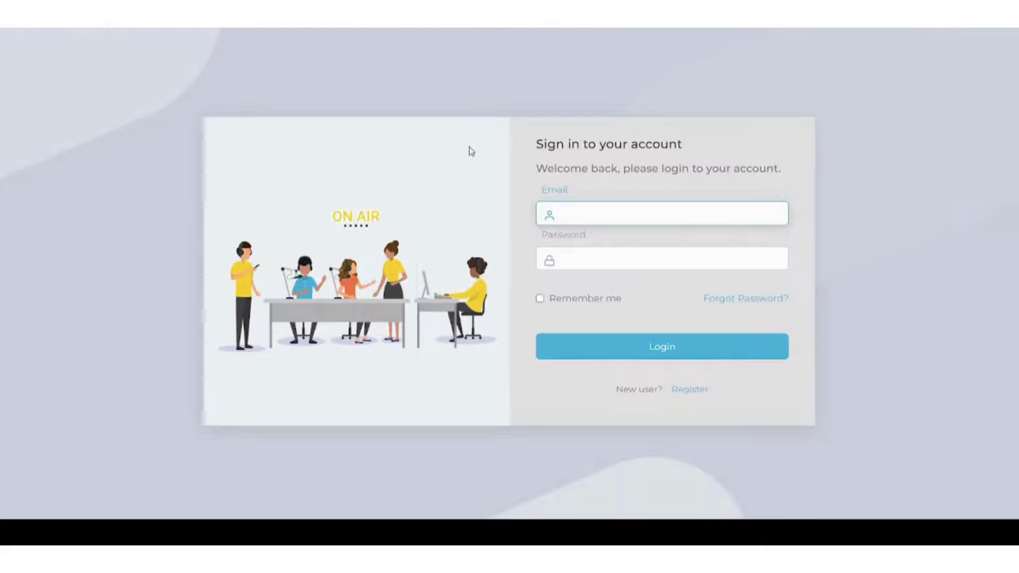
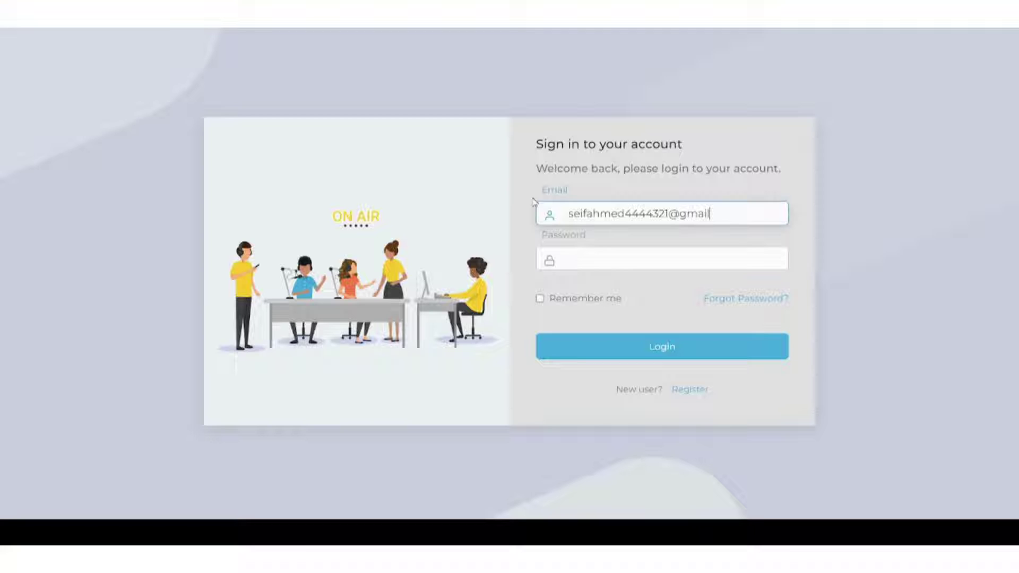
key(Tab)
text(123456)
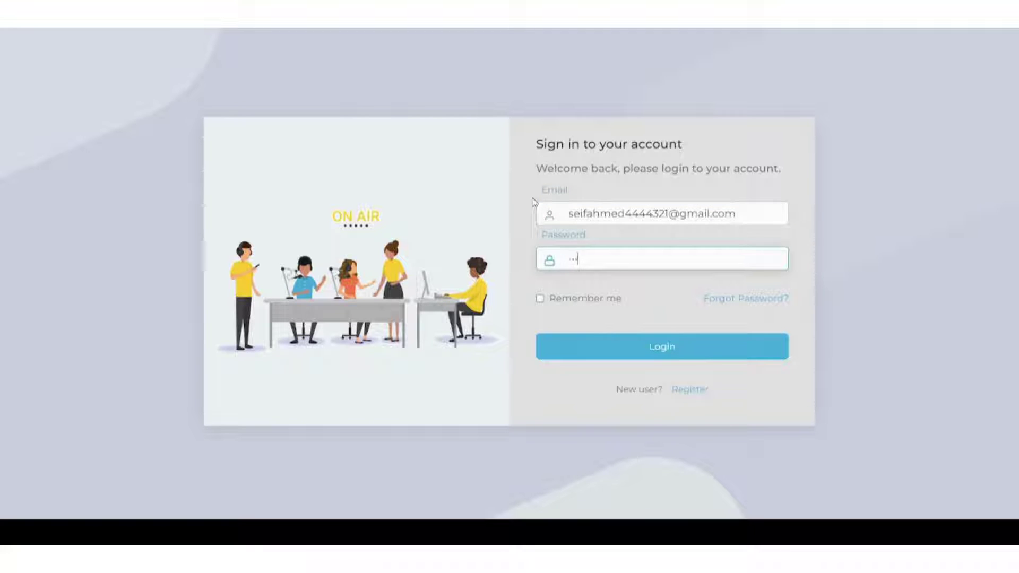
text(78)
click(610, 352)
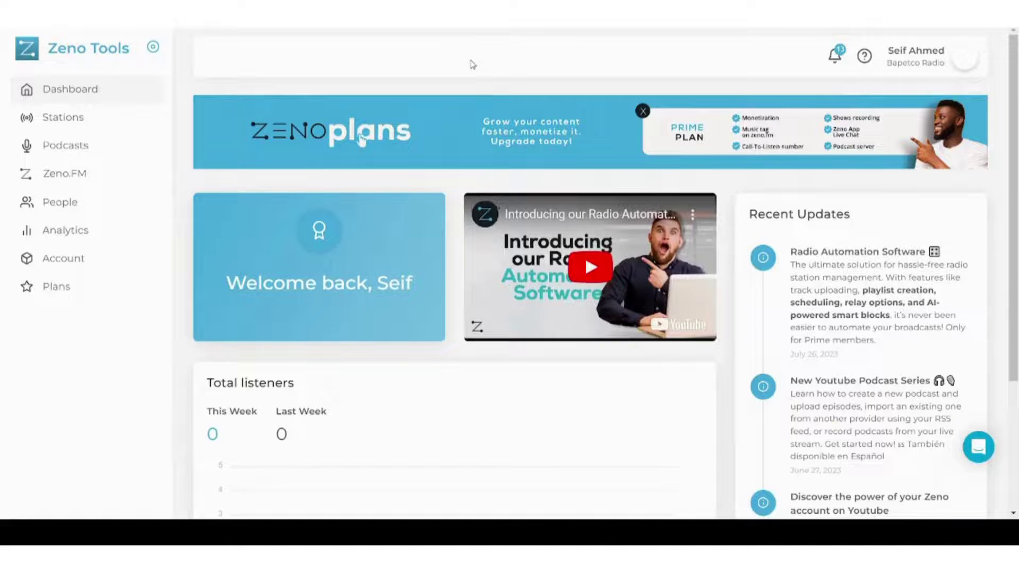
scroll(473, 65, down, 1)
scroll(472, 64, up, 1)
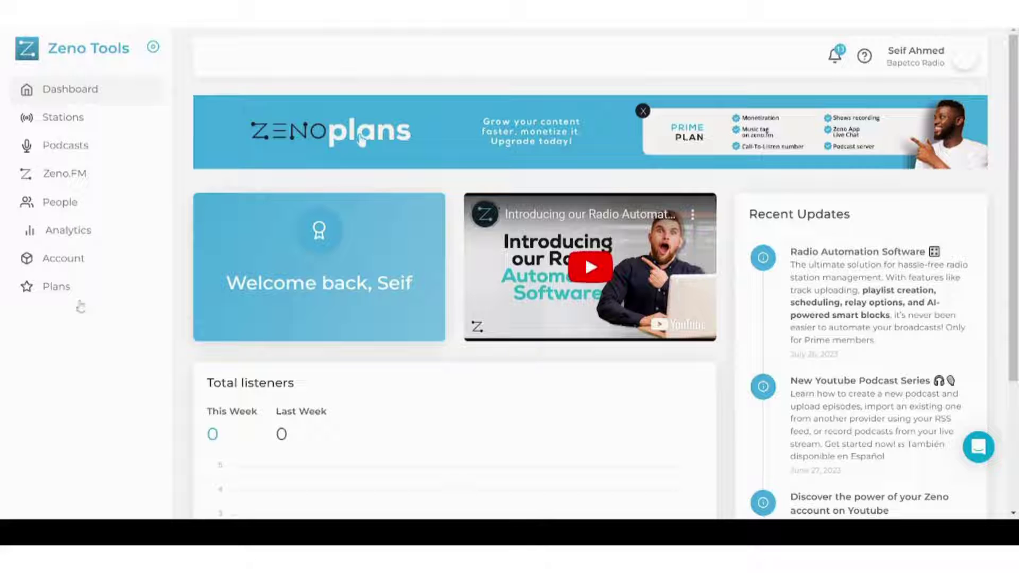
scroll(73, 442, down, 4)
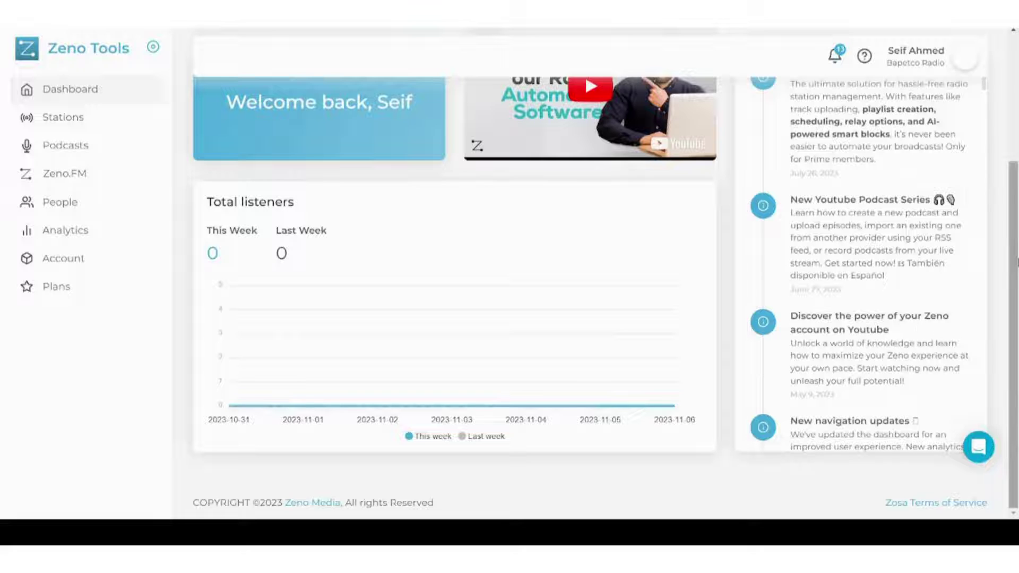
scroll(883, 160, up, 2)
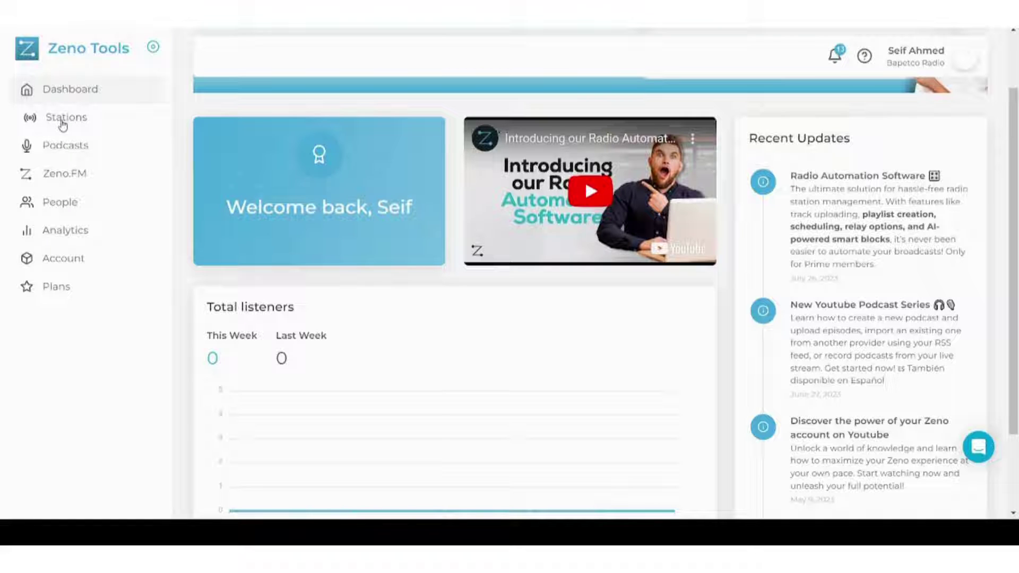
Show the Stations page listing Bapetco Radio Station
click(62, 123)
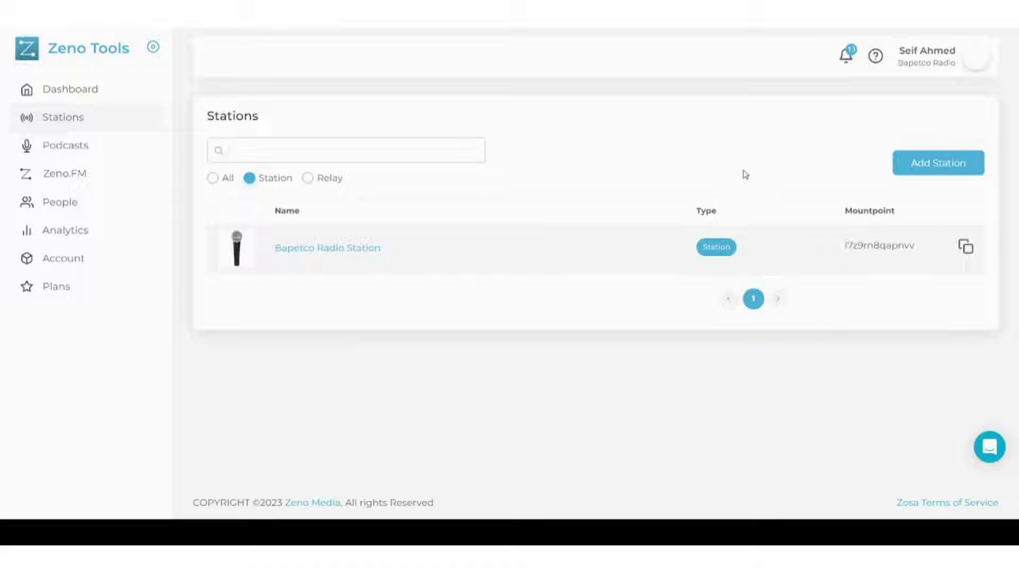
Start a new station named 'Bapetco 2 Station' and upload its microphone logo
click(932, 178)
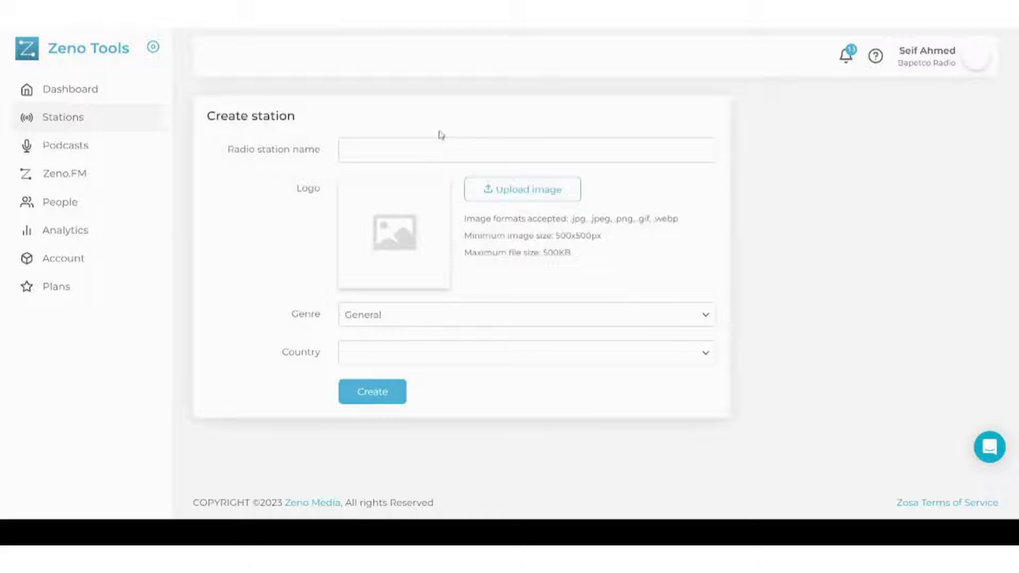
click(422, 146)
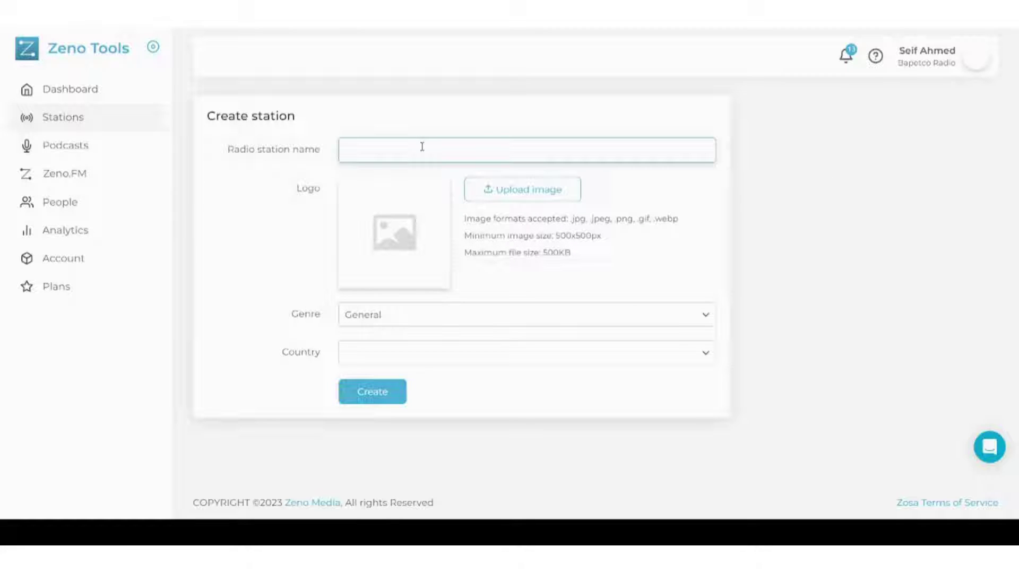
text(Bapetco 2 Station)
click(511, 197)
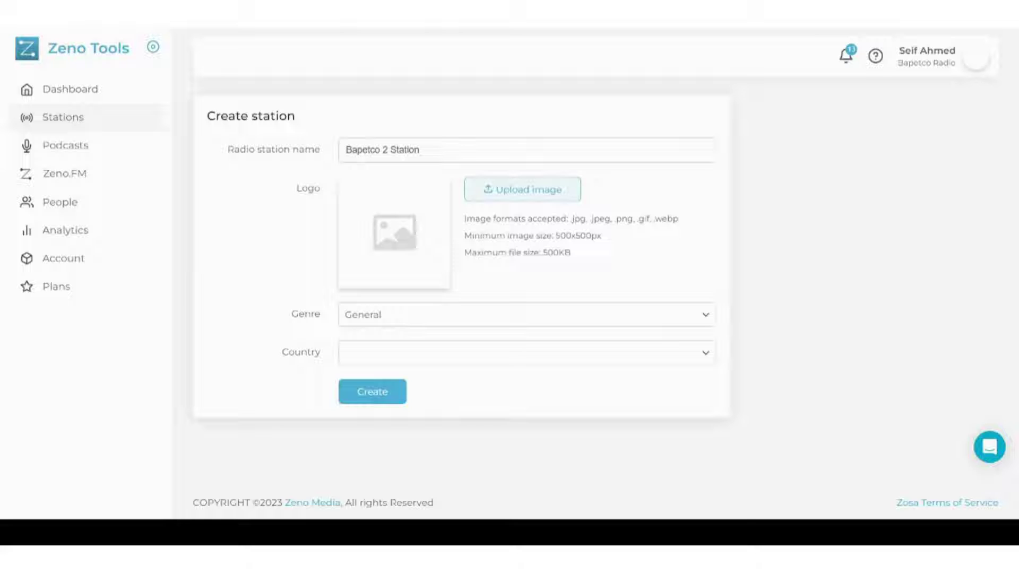
Set genre Comedy and country Virgin Islands (USA), then create the station
click(413, 309)
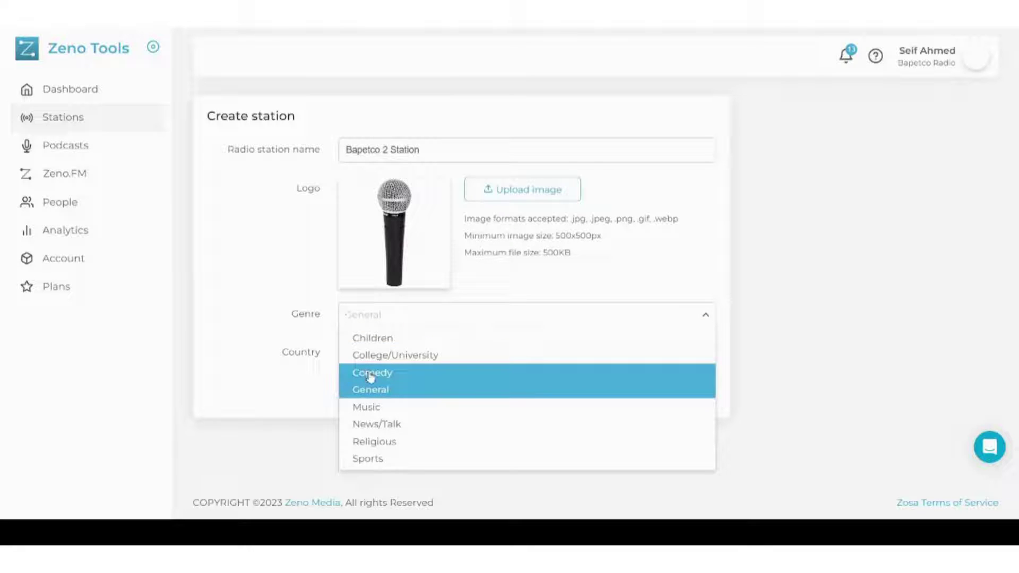
click(369, 374)
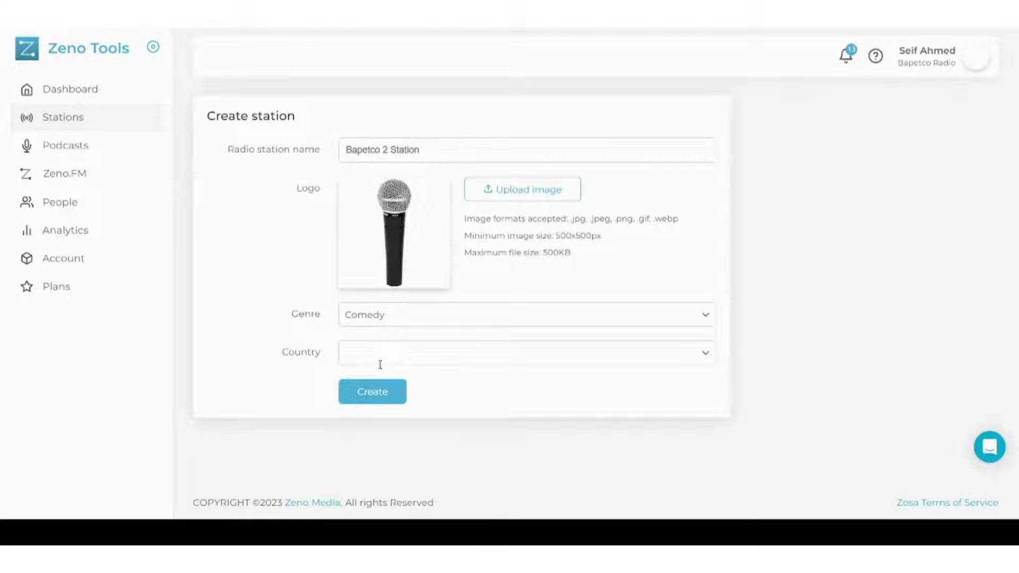
click(379, 354)
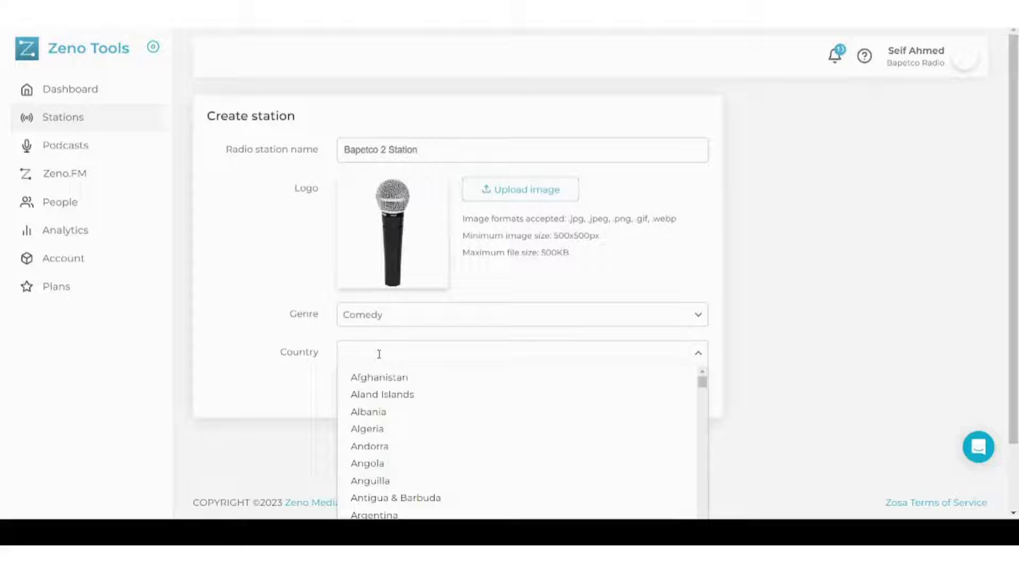
text(uk)
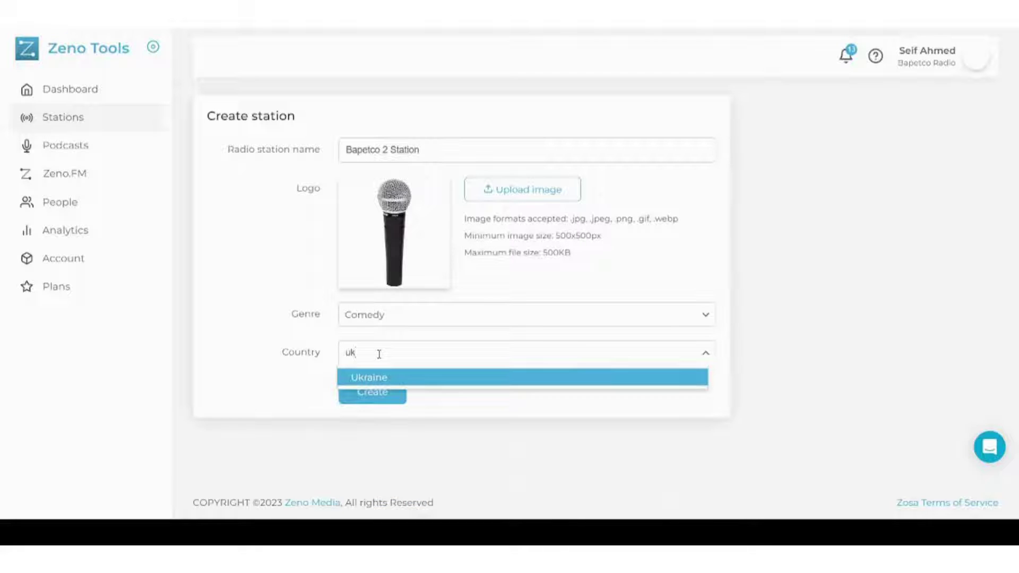
key(BackSpace)
text(sa)
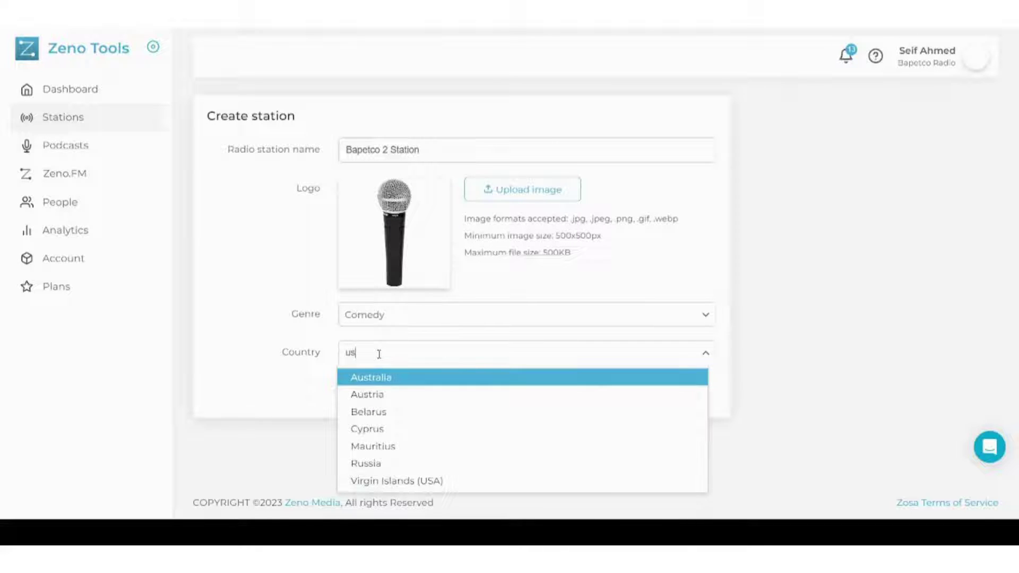
click(394, 379)
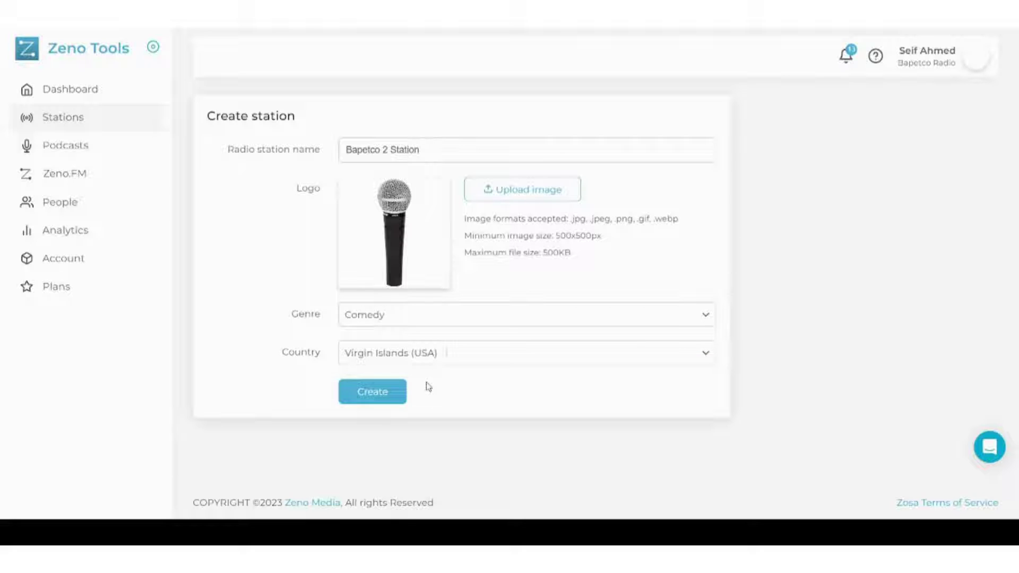
click(406, 392)
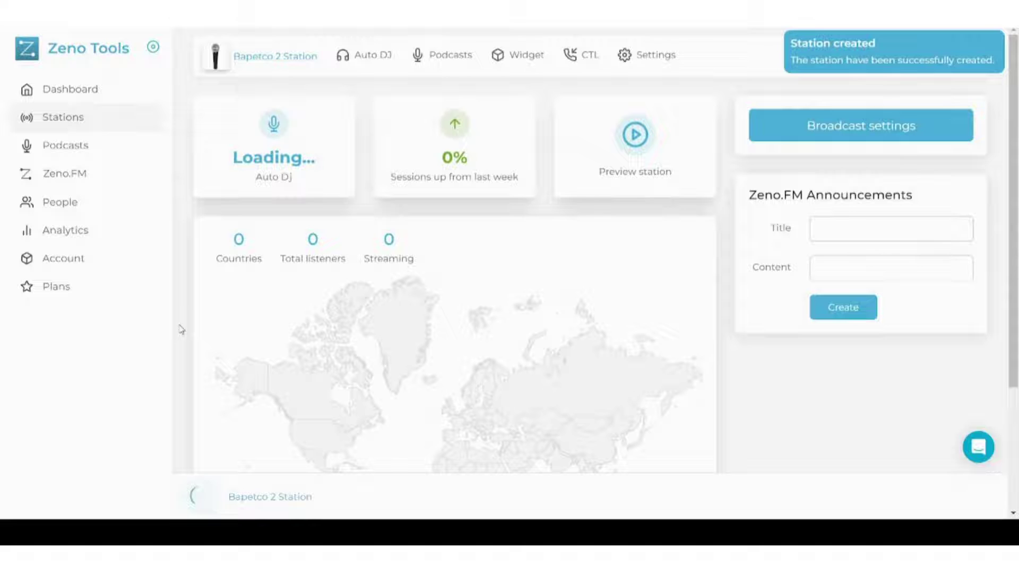
scroll(181, 330, down, 1)
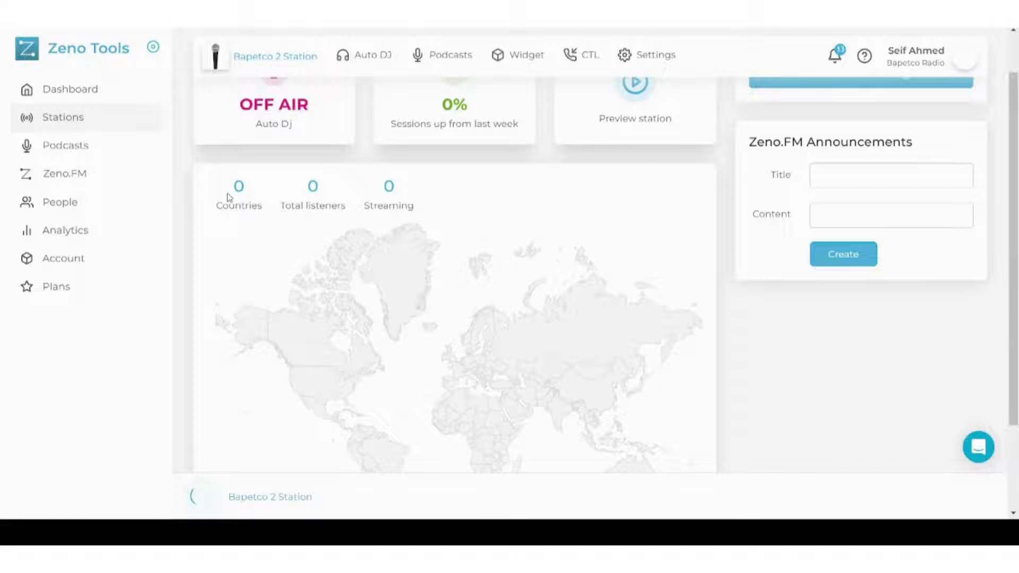
drag(229, 197, 396, 187)
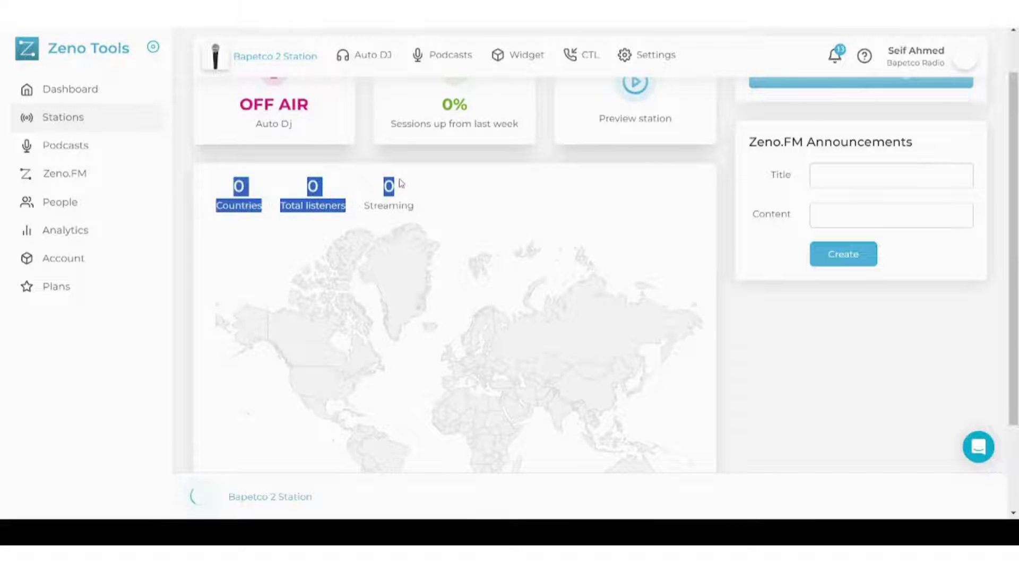
click(445, 188)
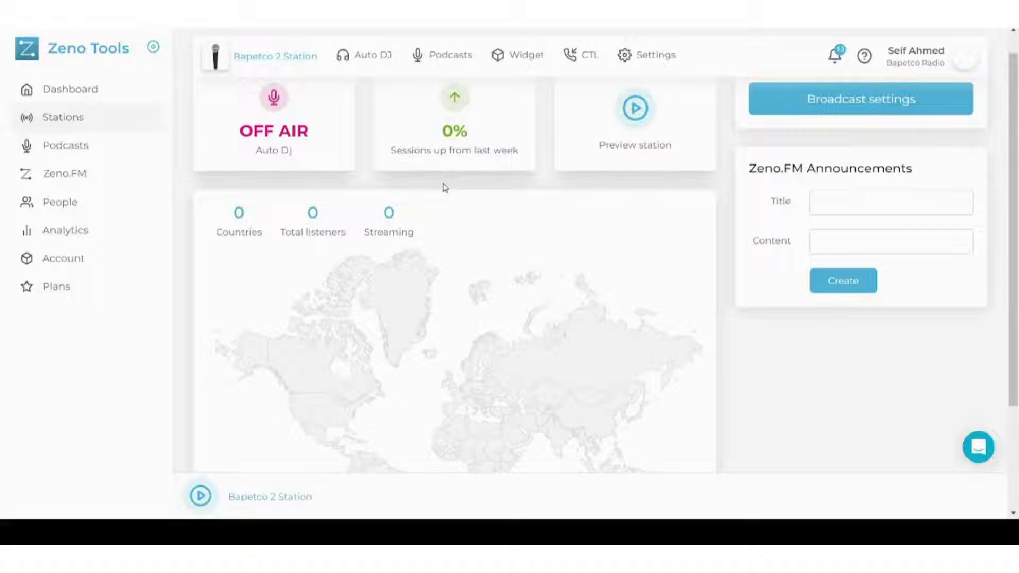
scroll(445, 188, up, 1)
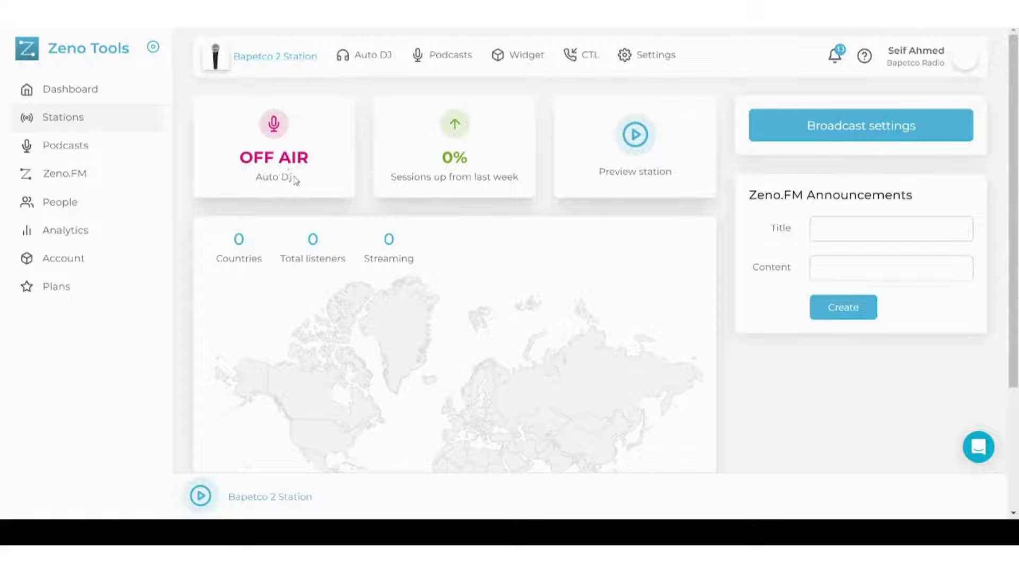
drag(294, 181, 257, 179)
click(272, 208)
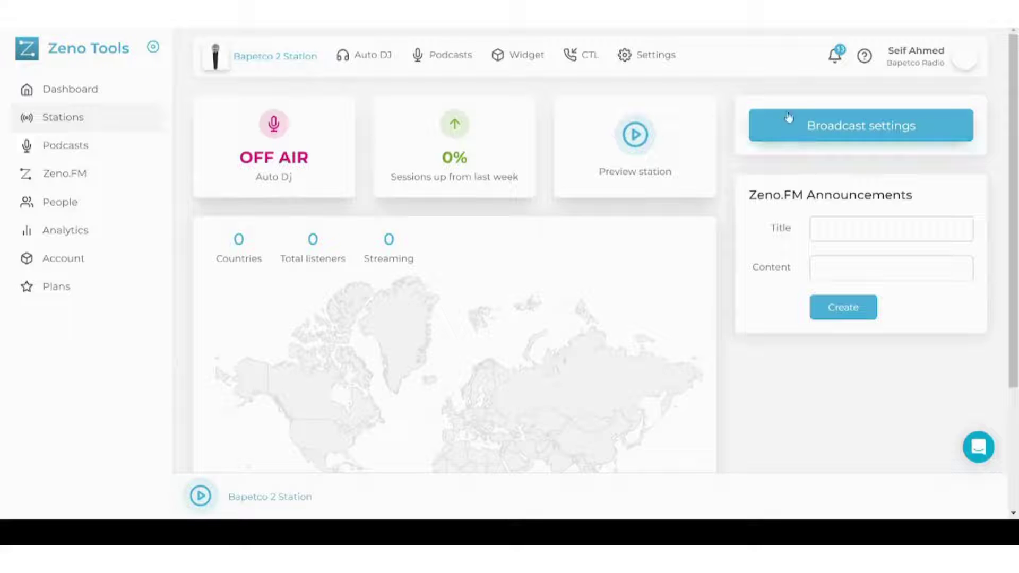
click(810, 122)
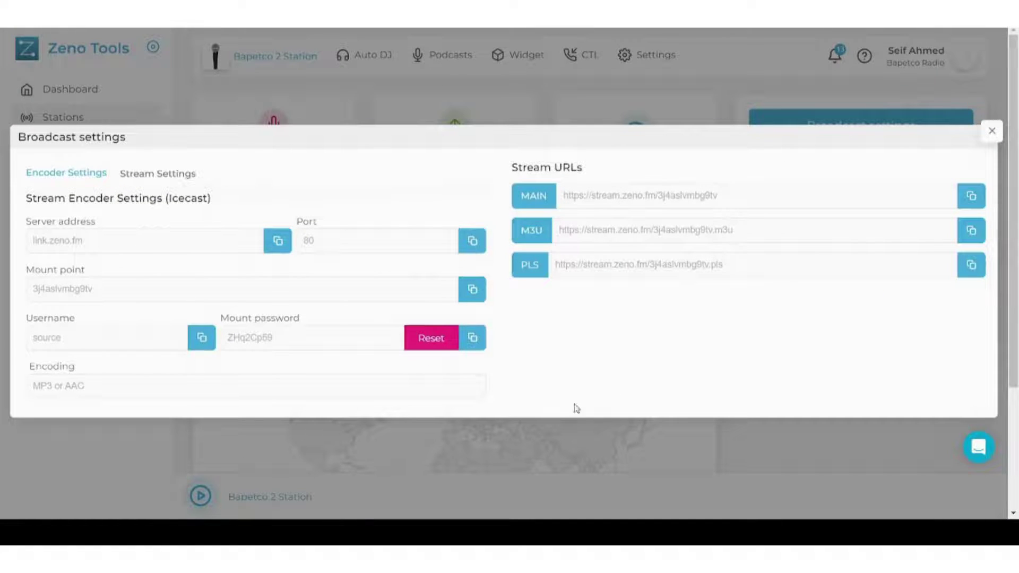
click(180, 173)
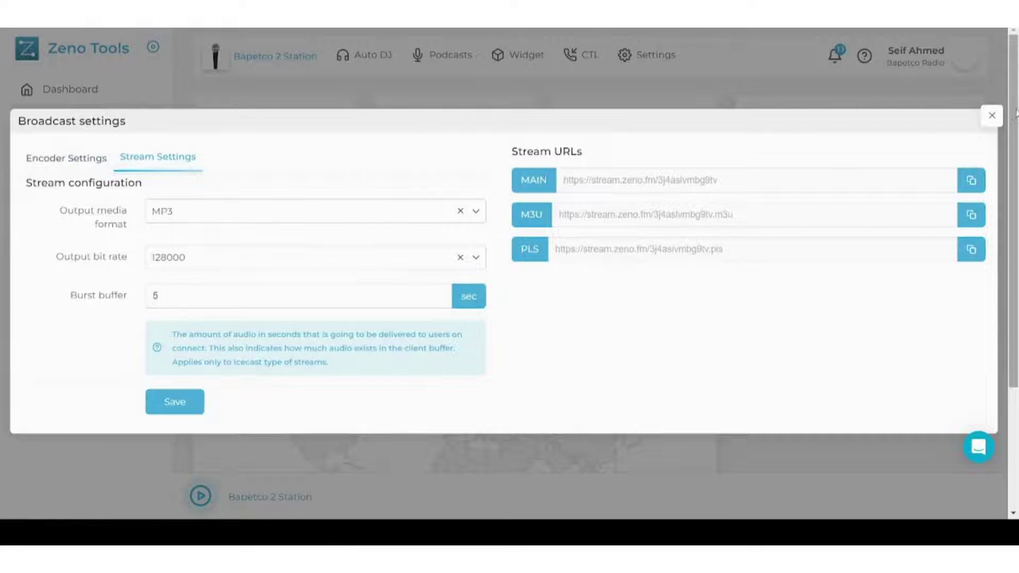
click(990, 117)
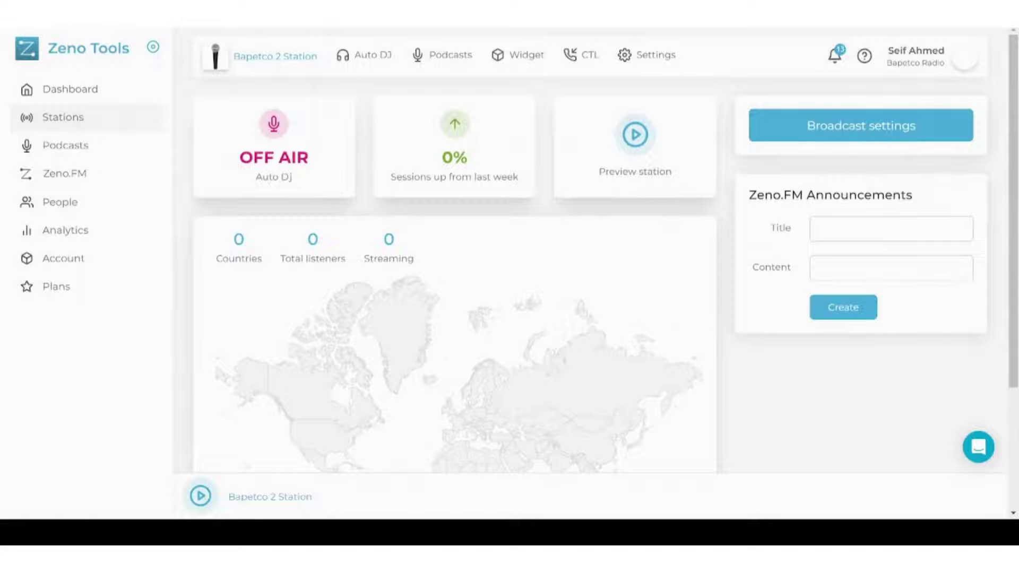
Title the new Zeno.FM announcement 'Massive Event'
drag(804, 195, 919, 196)
click(918, 196)
click(861, 236)
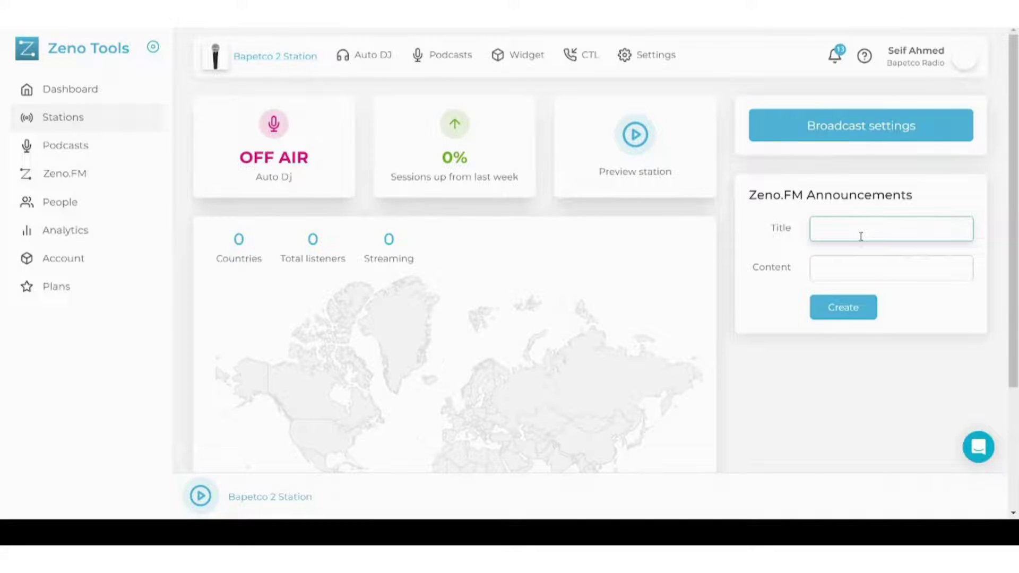
text(Massive Event)
Add the exclusive-episode content, publish the announcement, and go to Podcasts
click(868, 274)
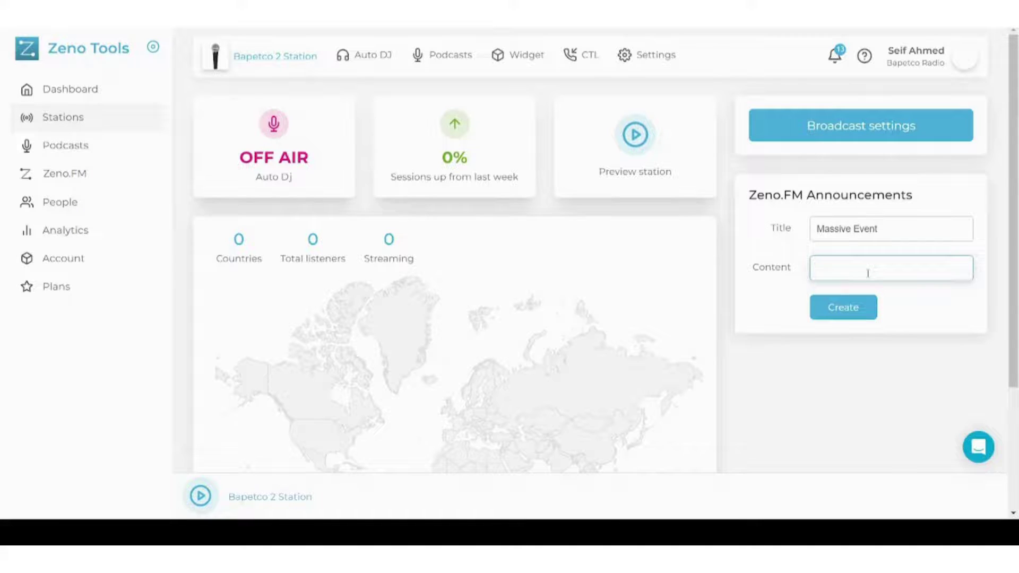
text(A)
key(BackSpace)
text(Exclusive Episode with S)
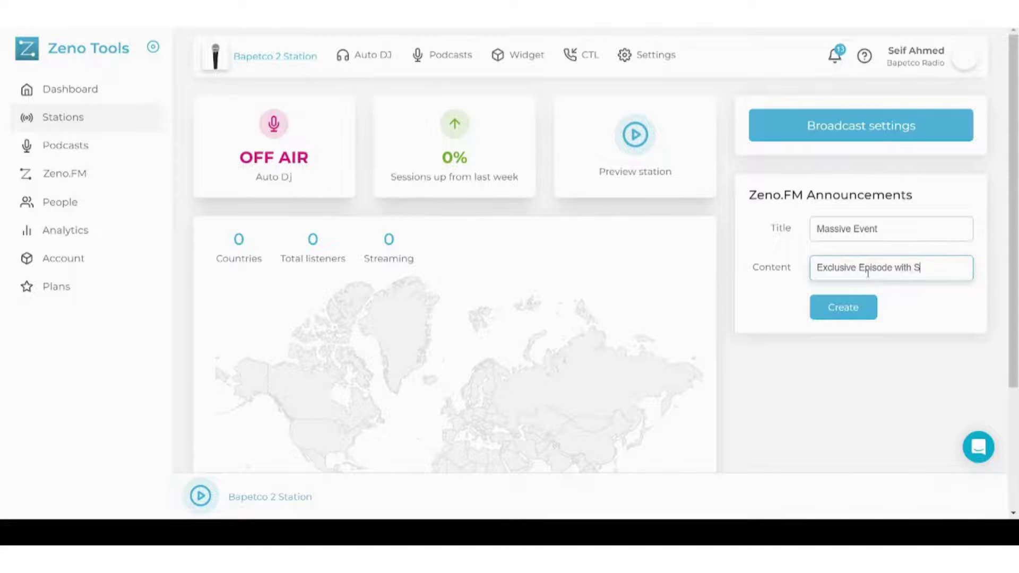
text(elena Gome)
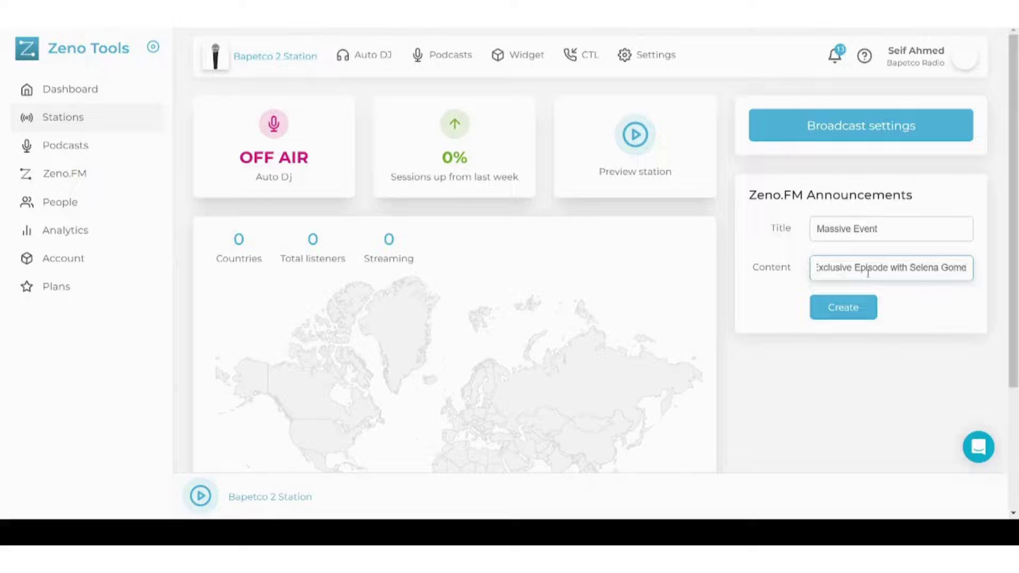
text(z)
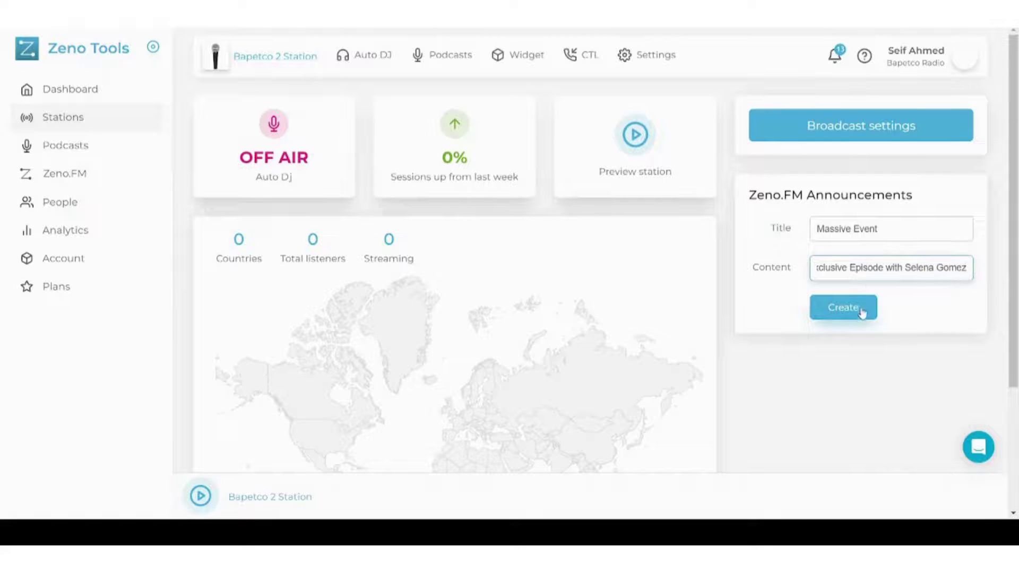
click(858, 310)
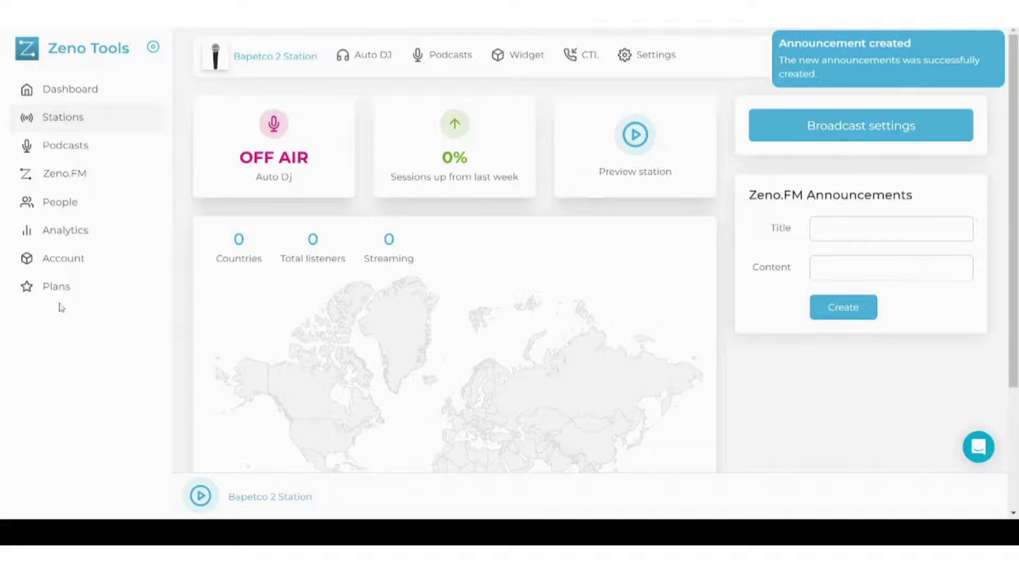
click(69, 148)
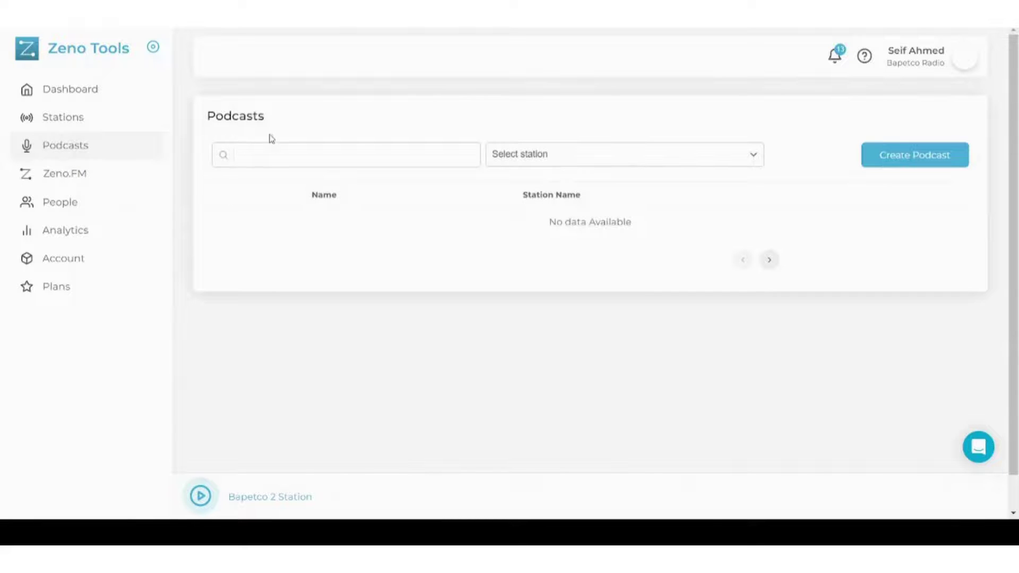
Look over the empty Podcasts page, then switch to the Zeno.FM section
drag(300, 133, 206, 113)
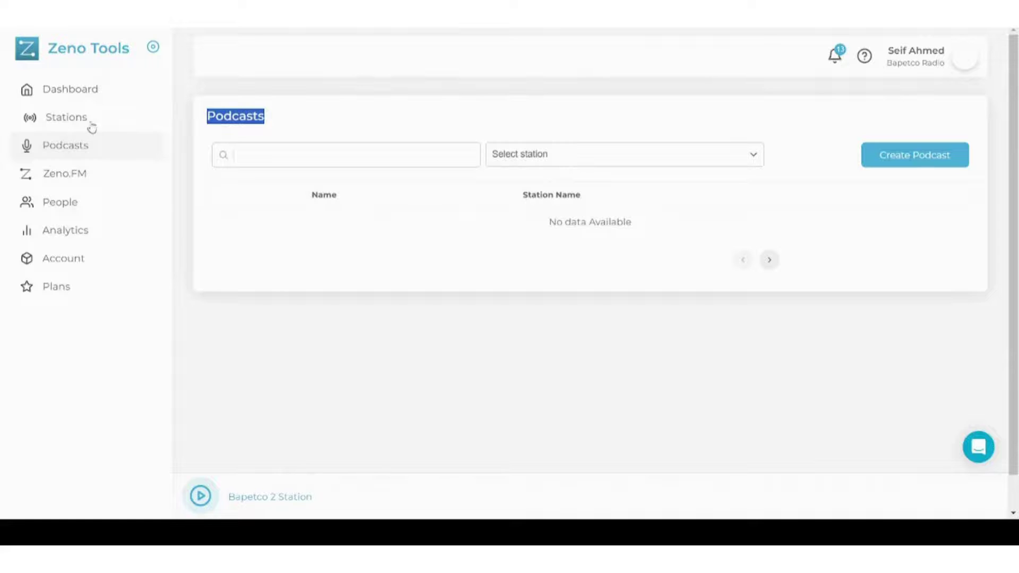
click(230, 117)
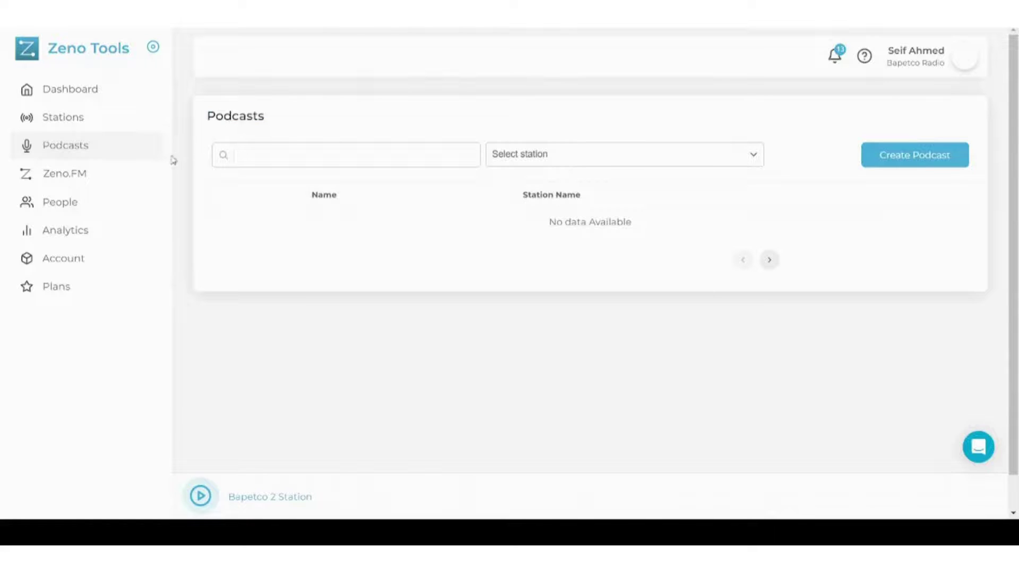
click(85, 180)
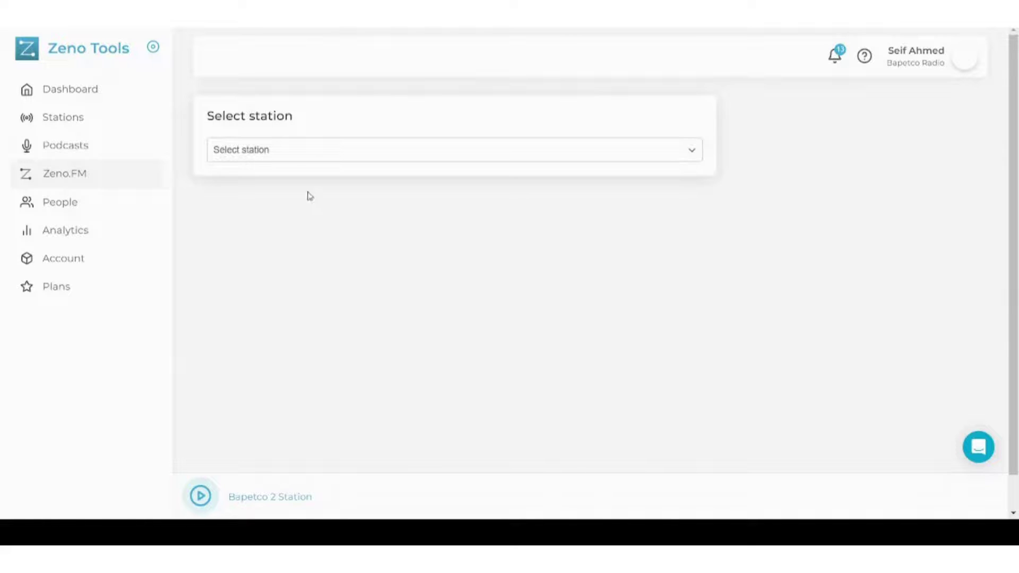
Select Bapetco 2 Station in Zeno.FM, review its settings, then go to People
click(296, 156)
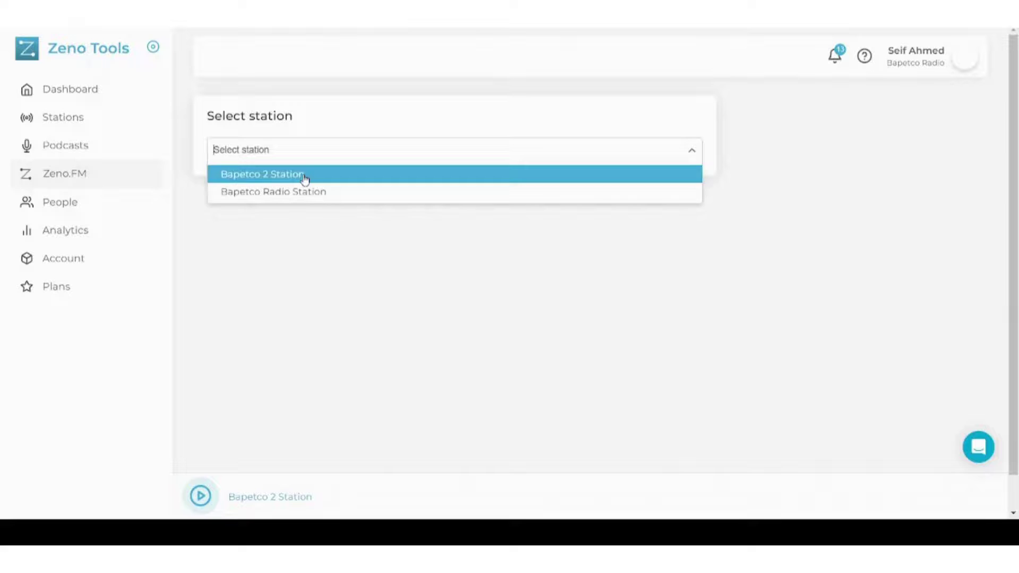
click(304, 175)
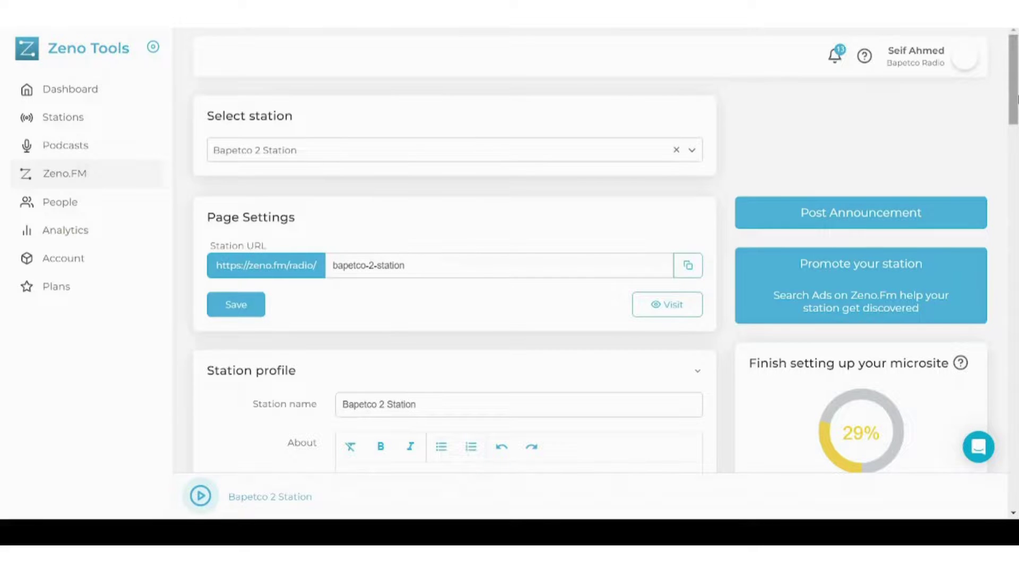
drag(1014, 101, 1013, 146)
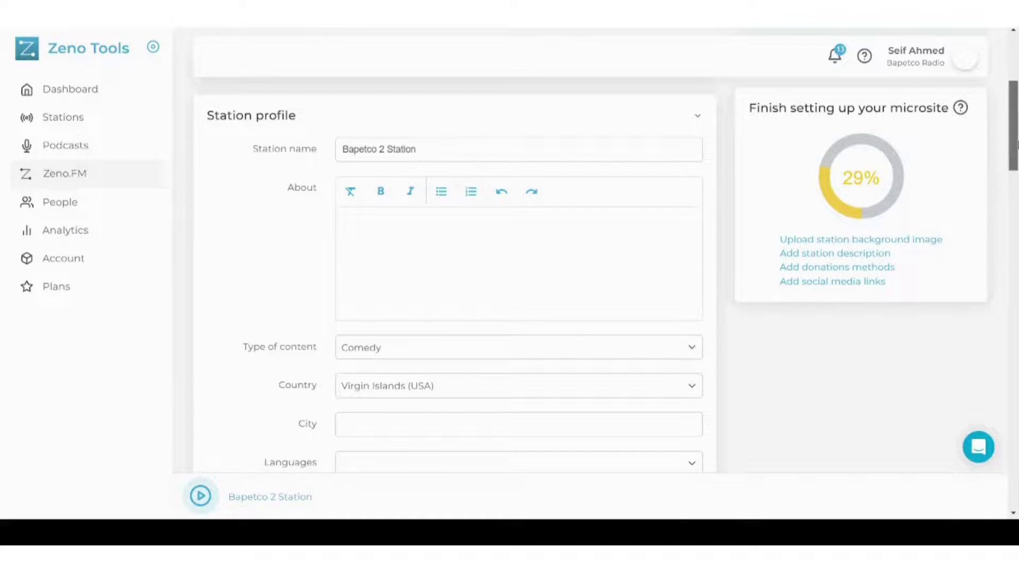
drag(1015, 146, 1017, 119)
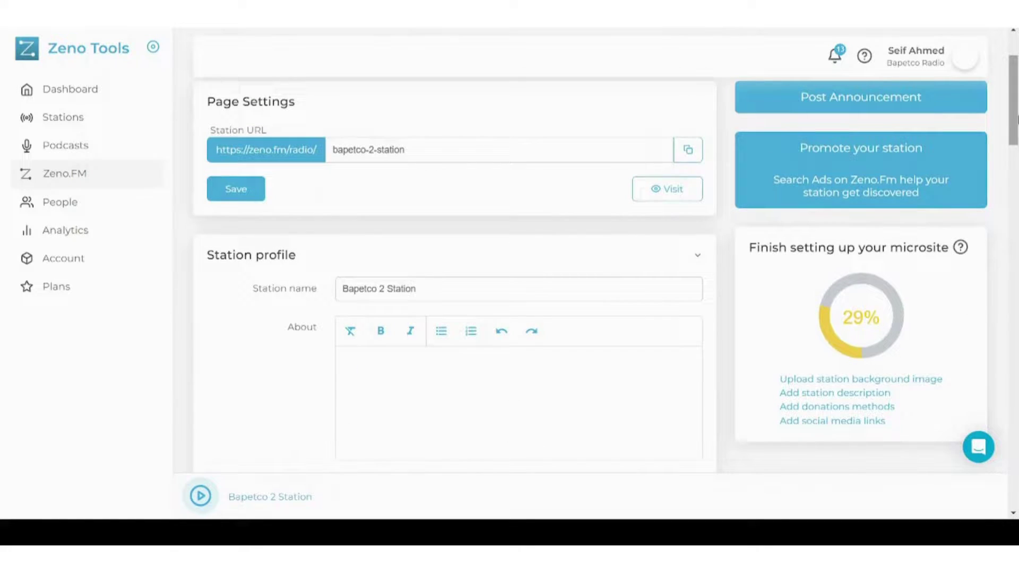
click(52, 211)
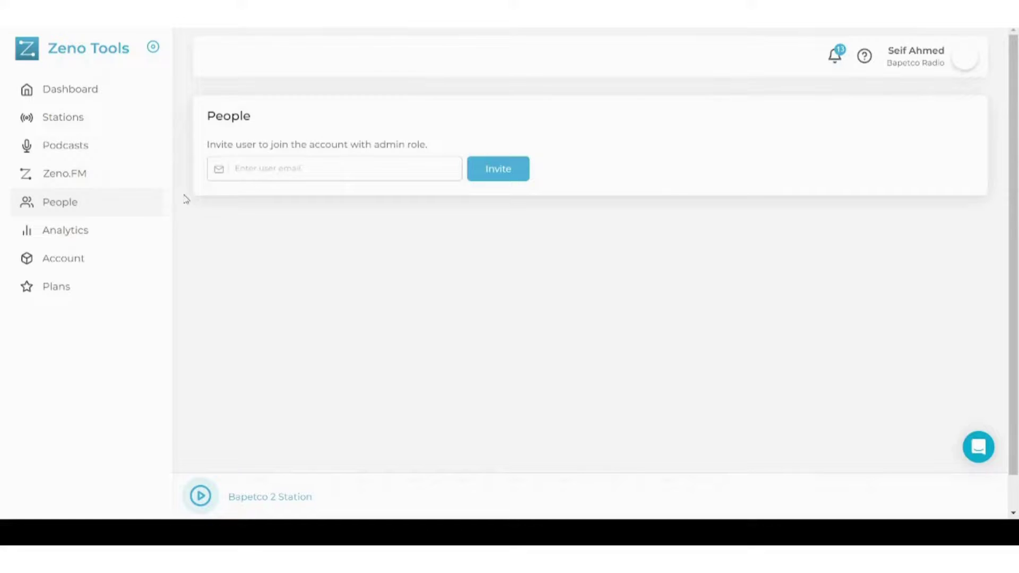
Open Analytics and view the Call-in stats for the Yesterday date range
click(95, 231)
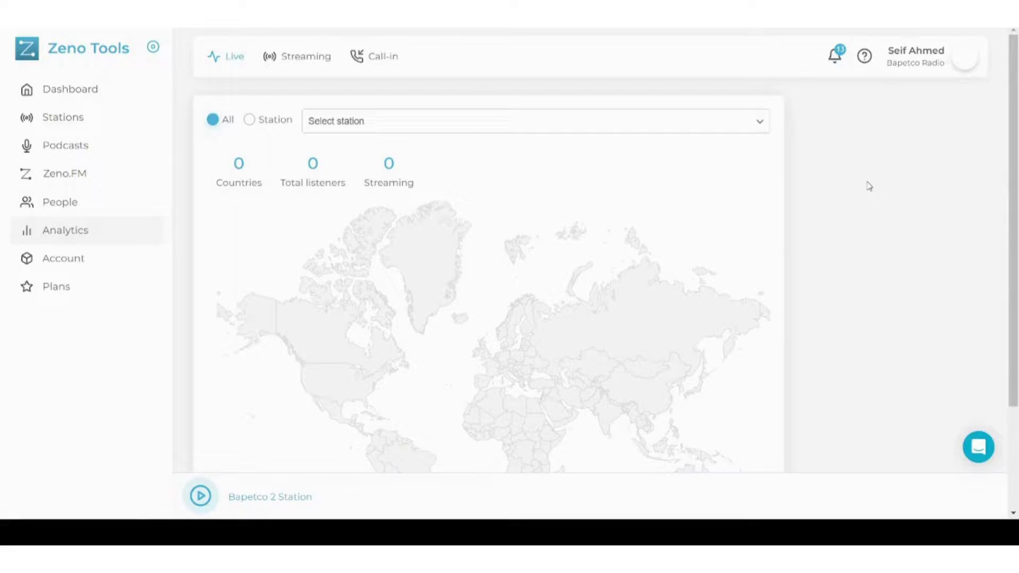
scroll(865, 183, down, 1)
scroll(869, 186, up, 1)
click(381, 122)
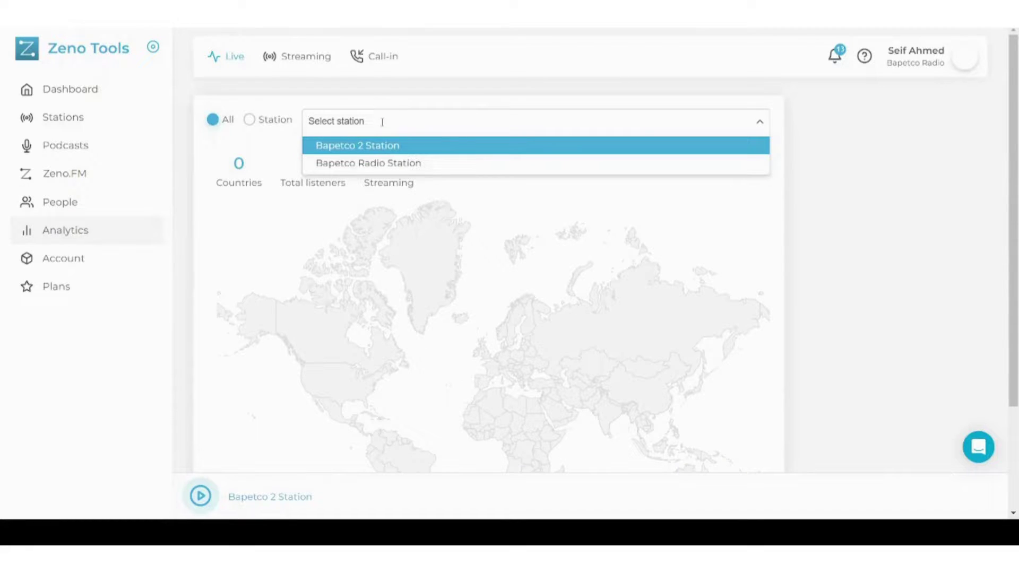
click(298, 60)
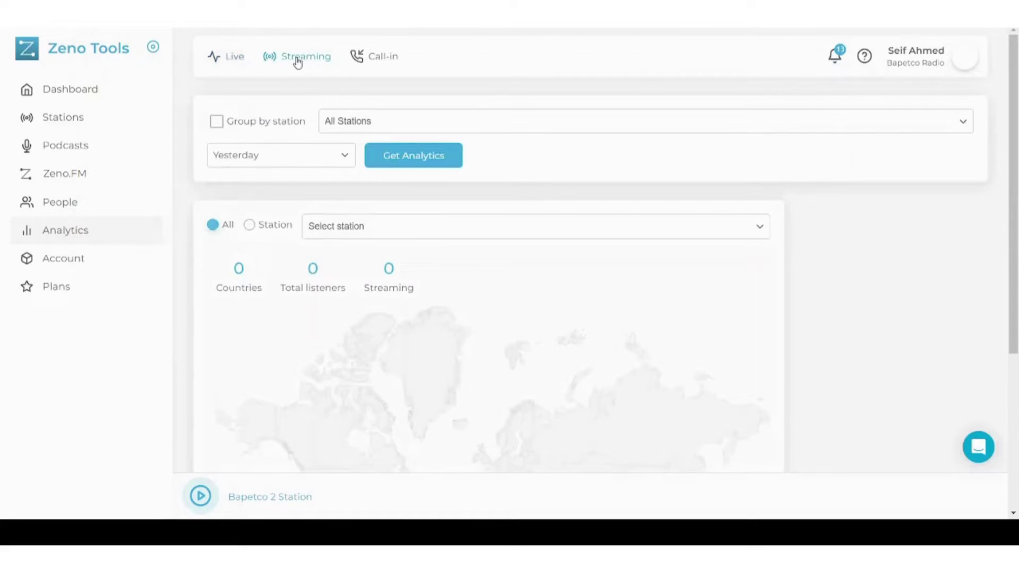
click(369, 66)
click(387, 120)
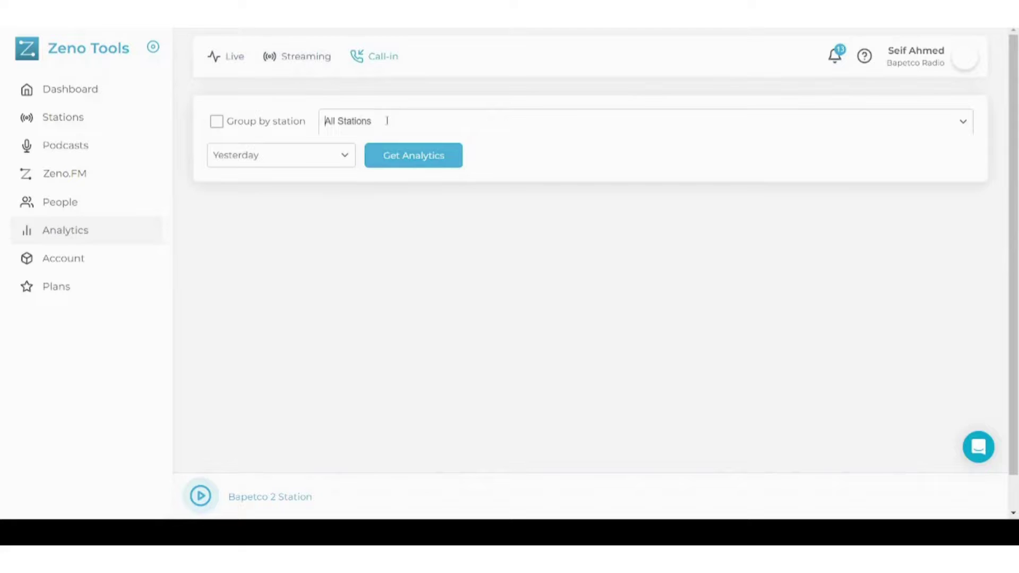
click(282, 155)
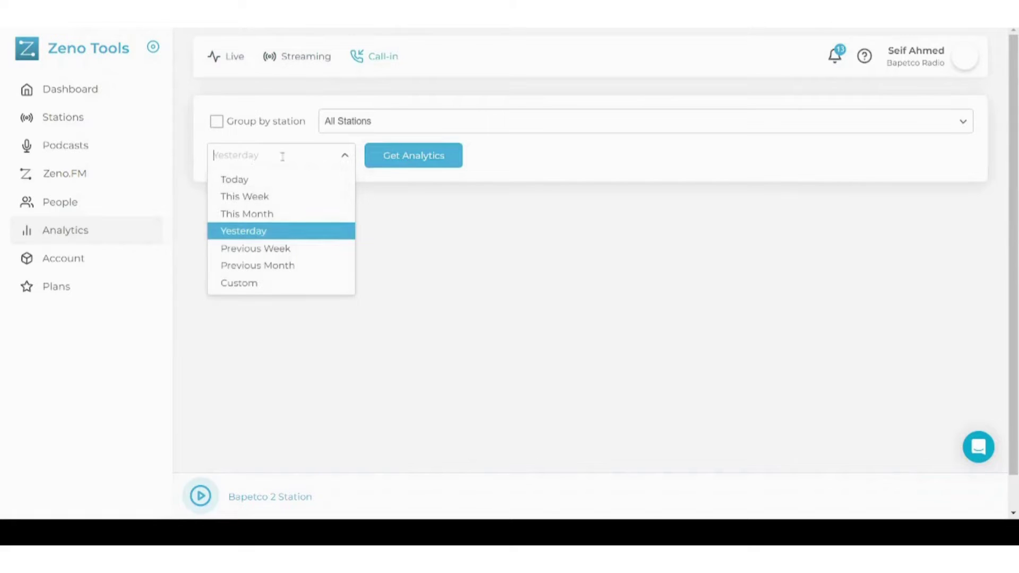
click(542, 176)
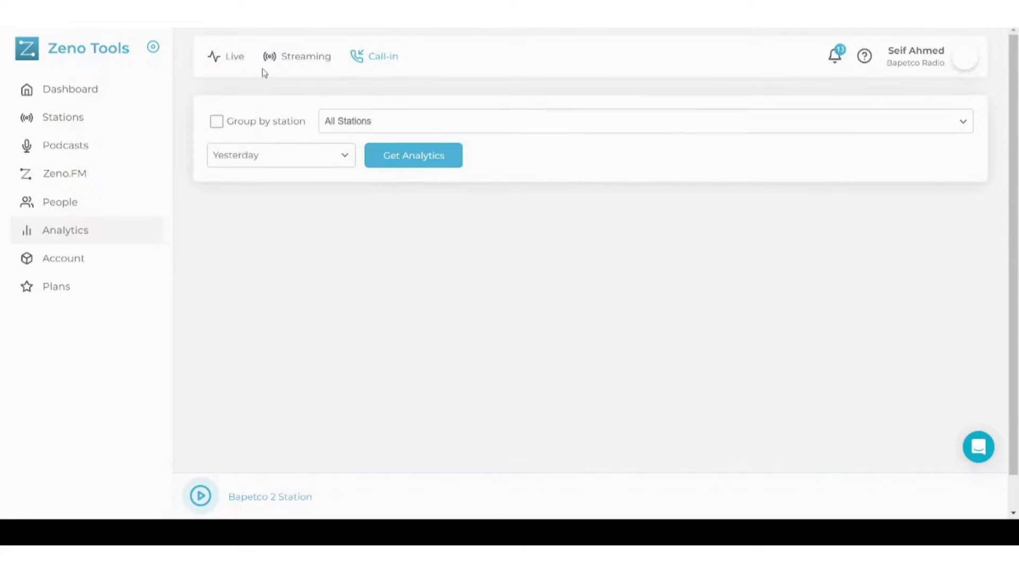
Check the Live and Streaming analytics for Yesterday, then open Account settings
click(237, 62)
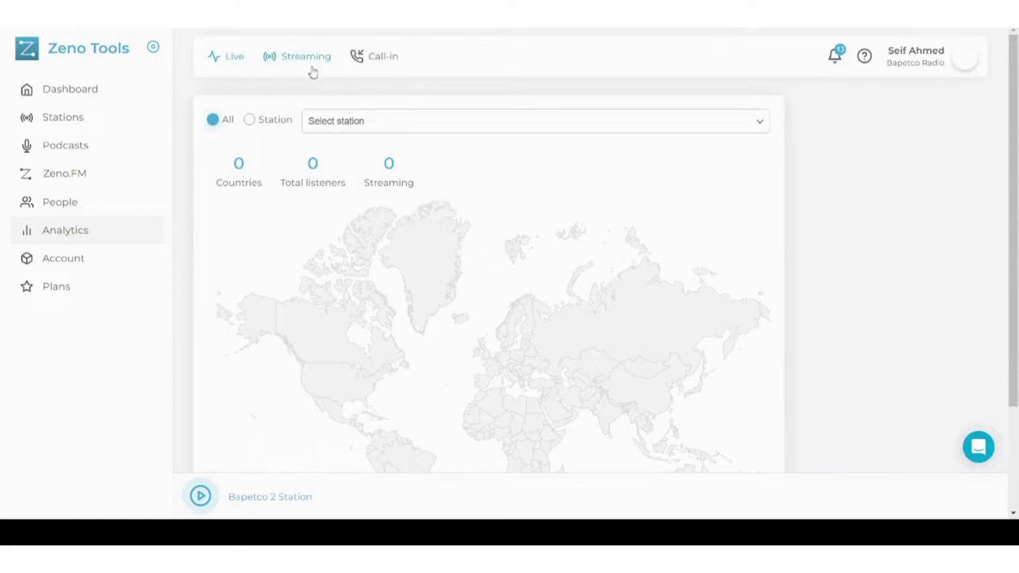
click(308, 67)
click(285, 151)
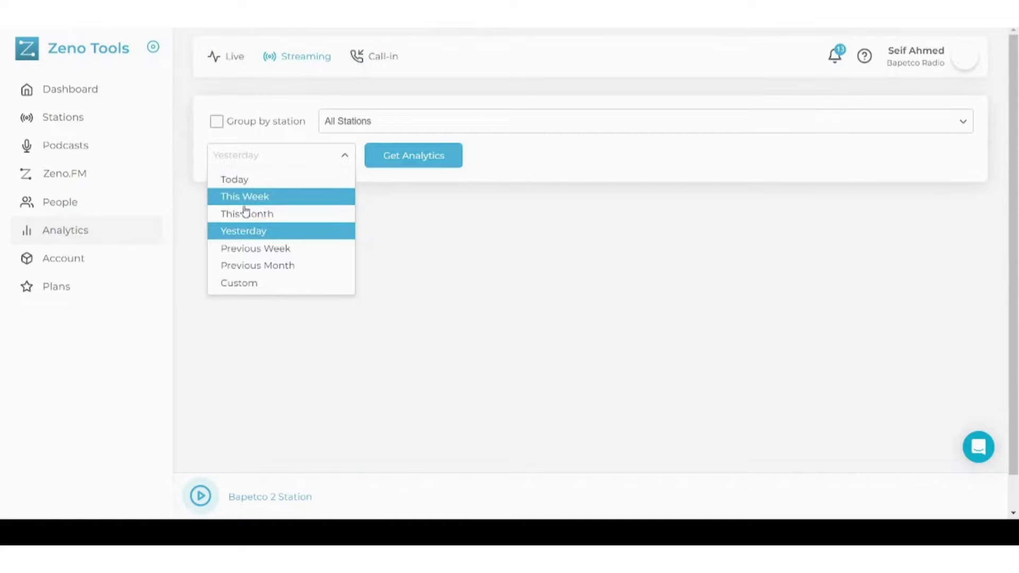
click(154, 243)
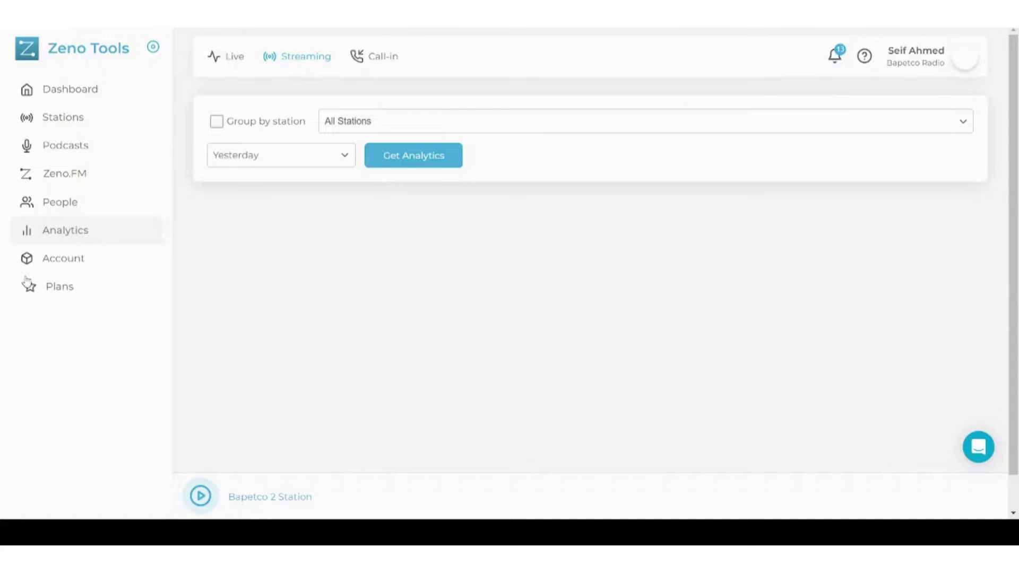
click(44, 271)
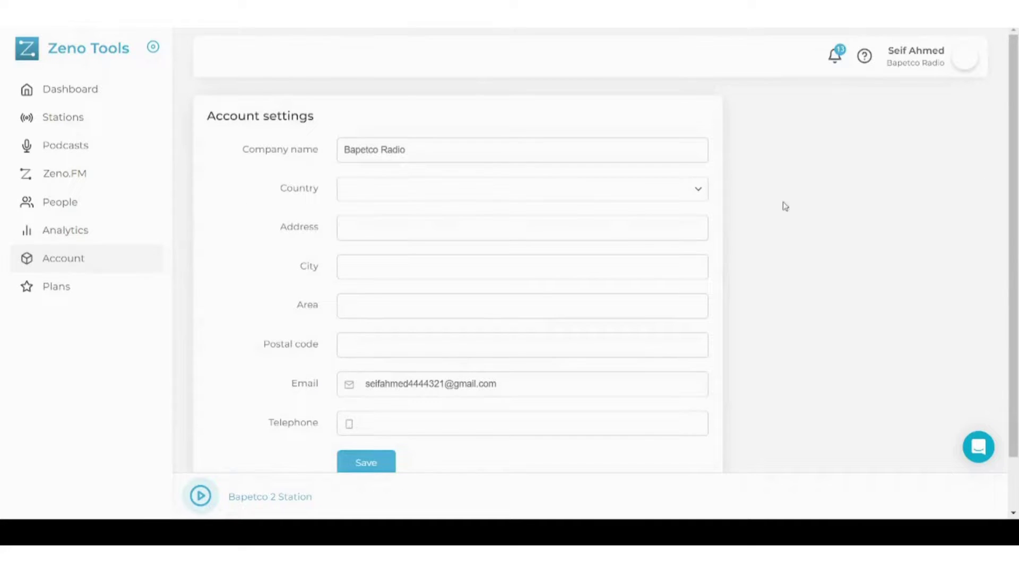
Open the Zeno Plans page and browse the monthly pricing
scroll(819, 205, down, 2)
scroll(820, 206, up, 2)
click(63, 291)
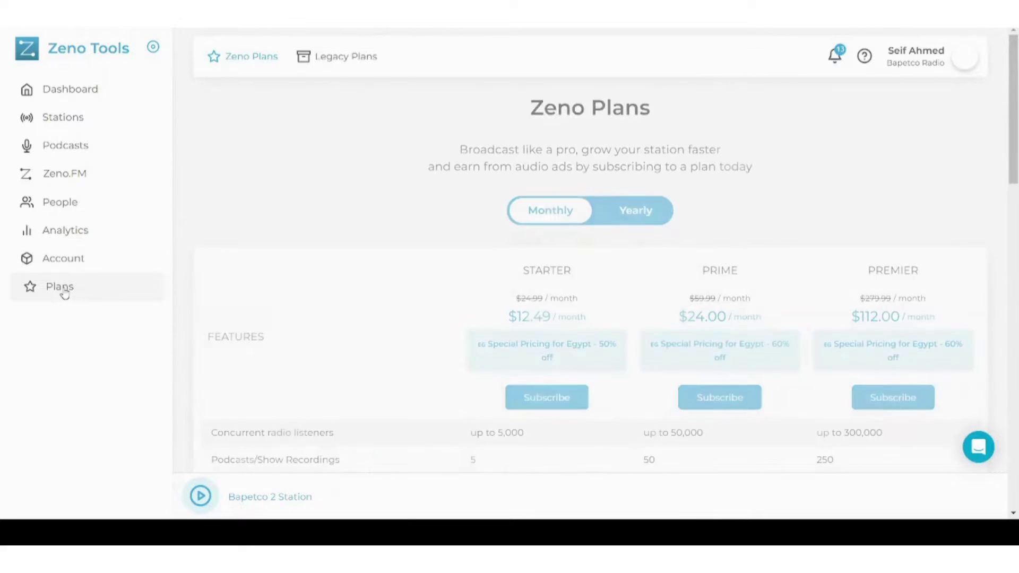
scroll(355, 169, down, 2)
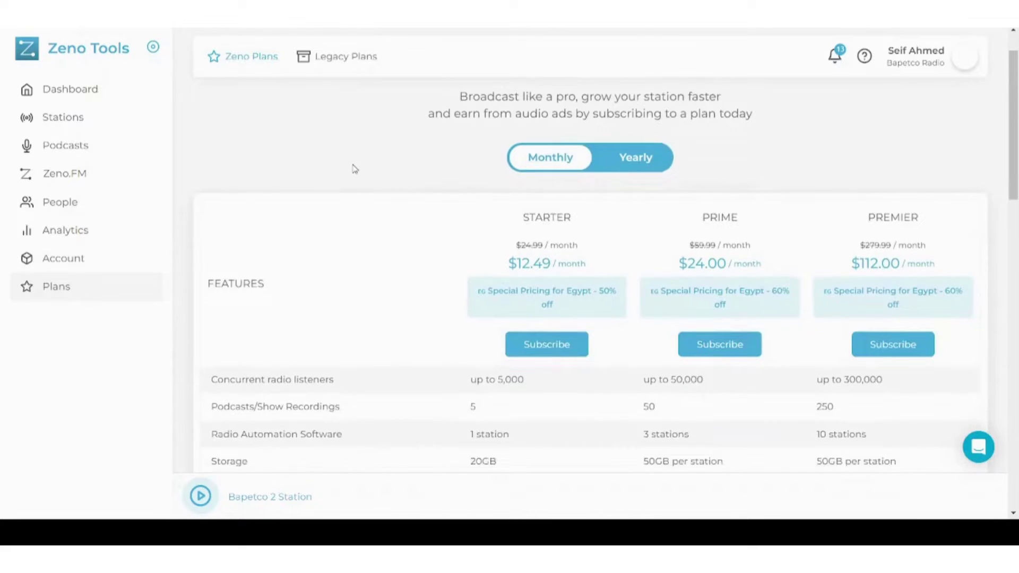
scroll(354, 169, up, 1)
scroll(354, 169, up, 1)
scroll(355, 169, down, 1)
scroll(355, 169, up, 1)
scroll(355, 169, down, 1)
scroll(355, 169, up, 1)
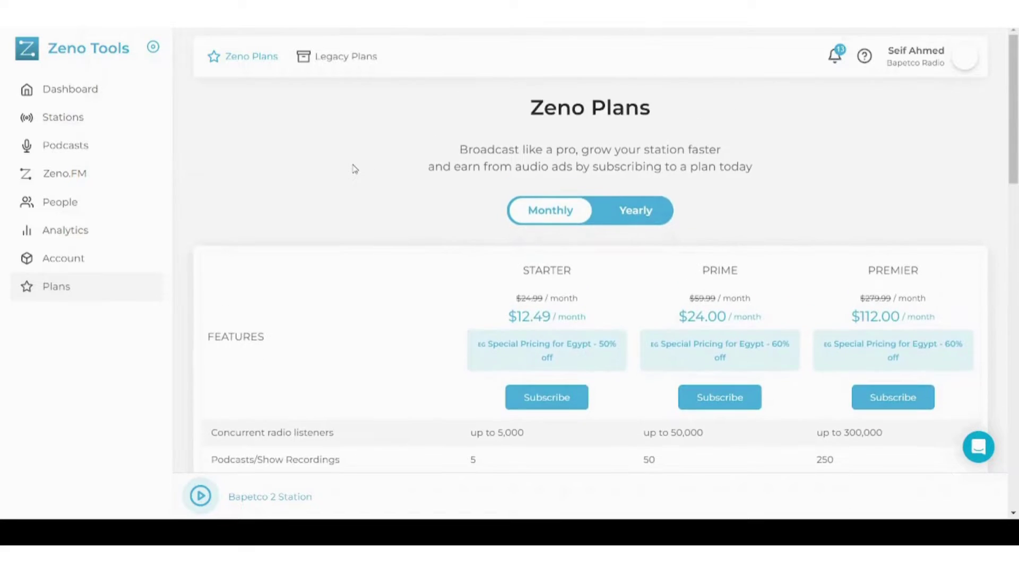
Switch pricing to Yearly with 2 Months Free and scroll through the plans and offers
click(620, 207)
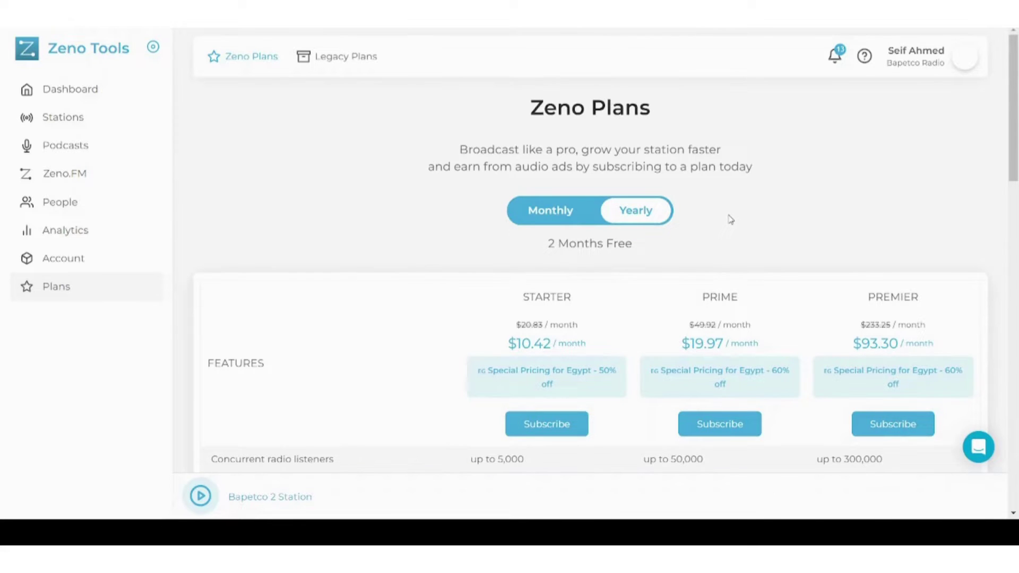
scroll(731, 219, down, 1)
scroll(730, 219, up, 1)
scroll(730, 219, down, 3)
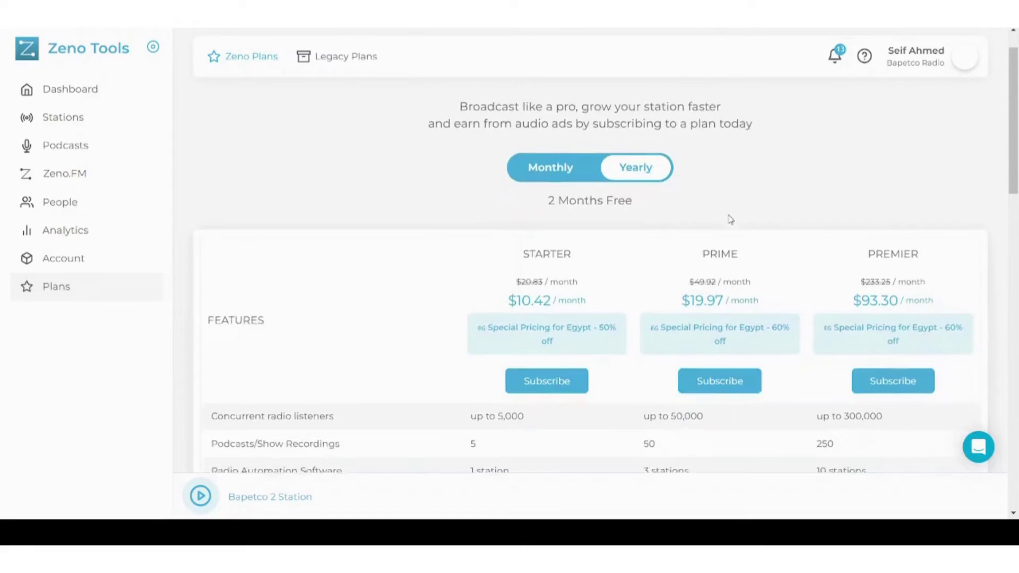
scroll(730, 219, down, 3)
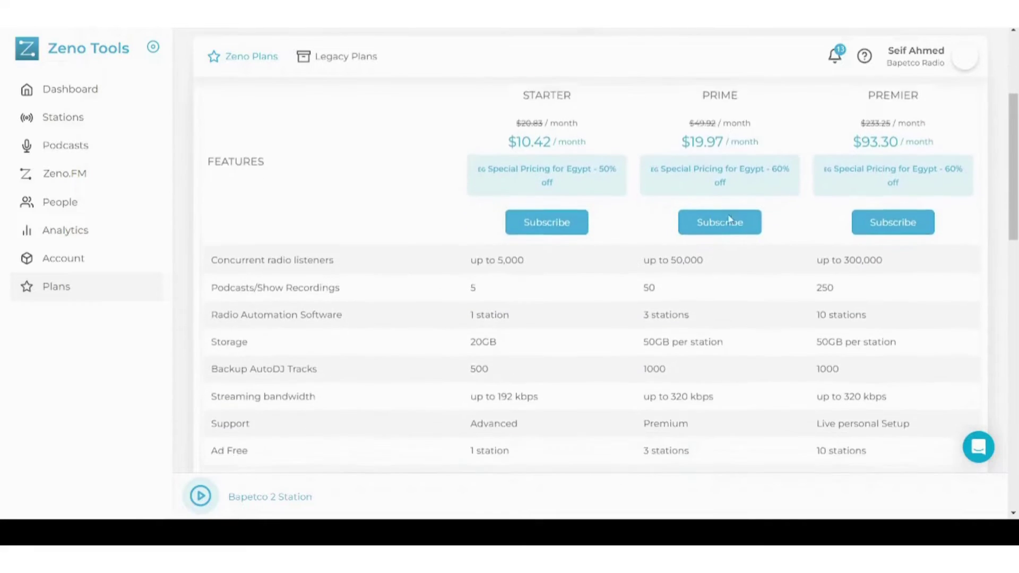
scroll(730, 220, down, 1)
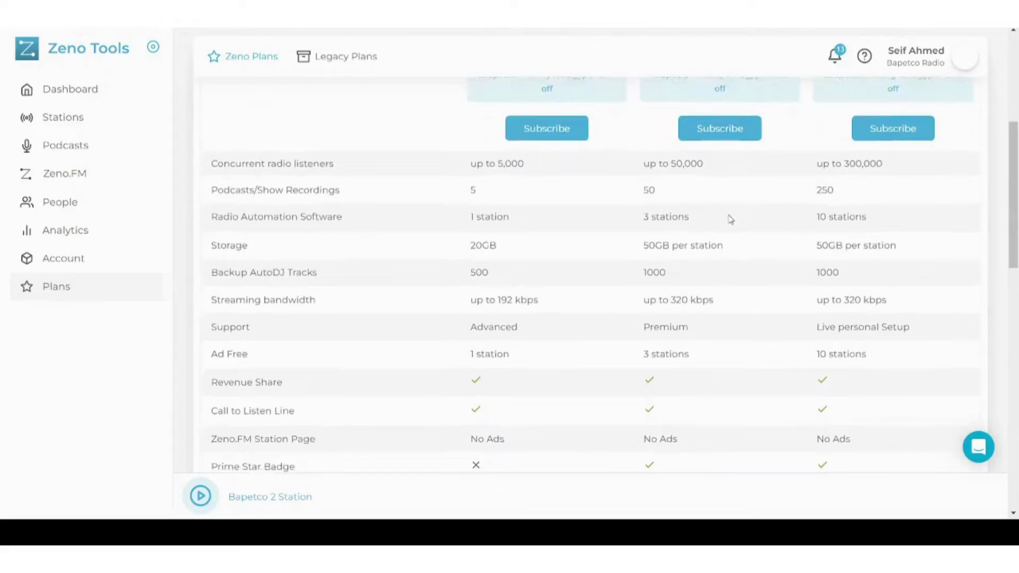
scroll(568, 156, down, 4)
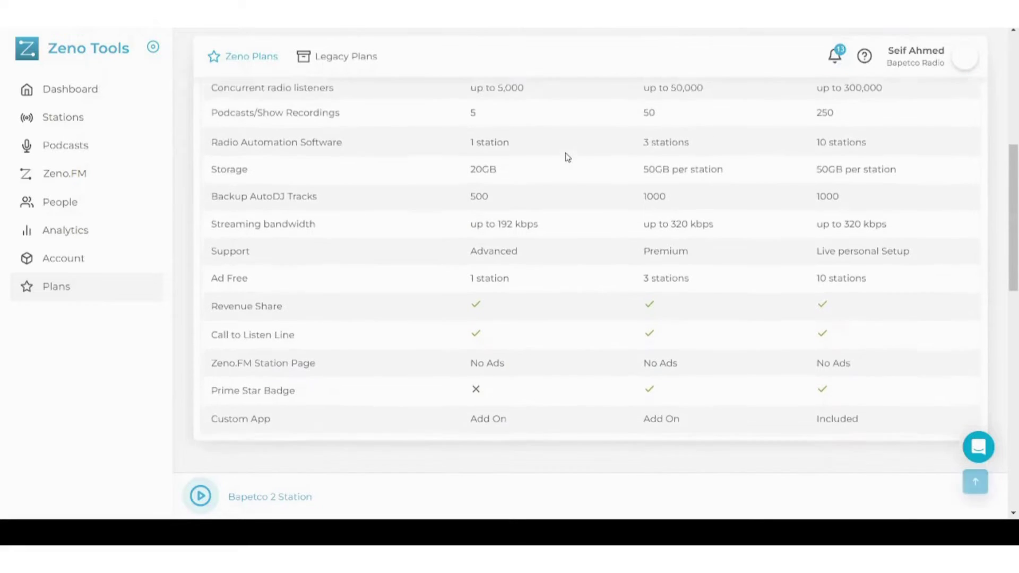
scroll(567, 157, down, 4)
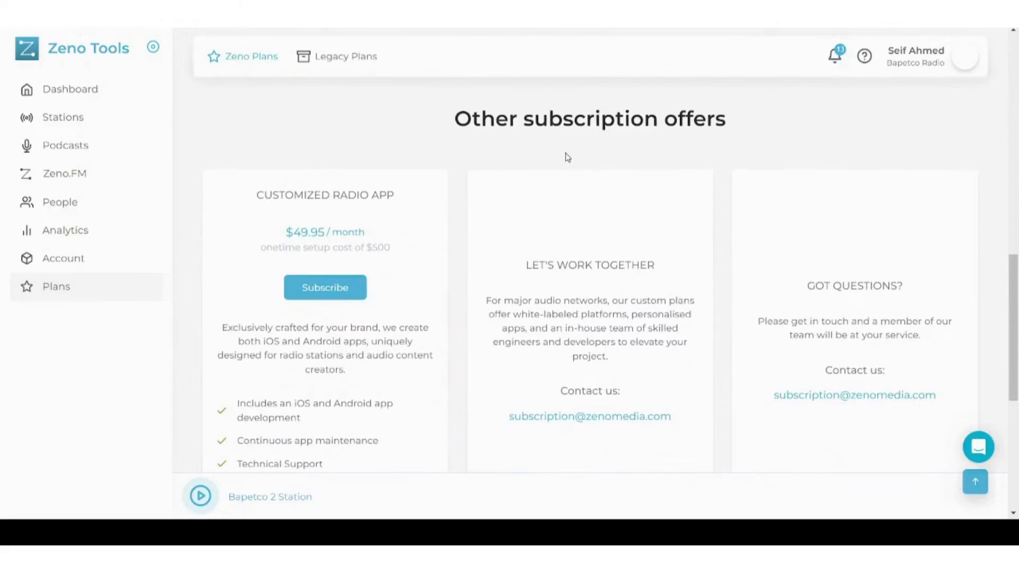
scroll(567, 156, down, 7)
scroll(567, 157, up, 10)
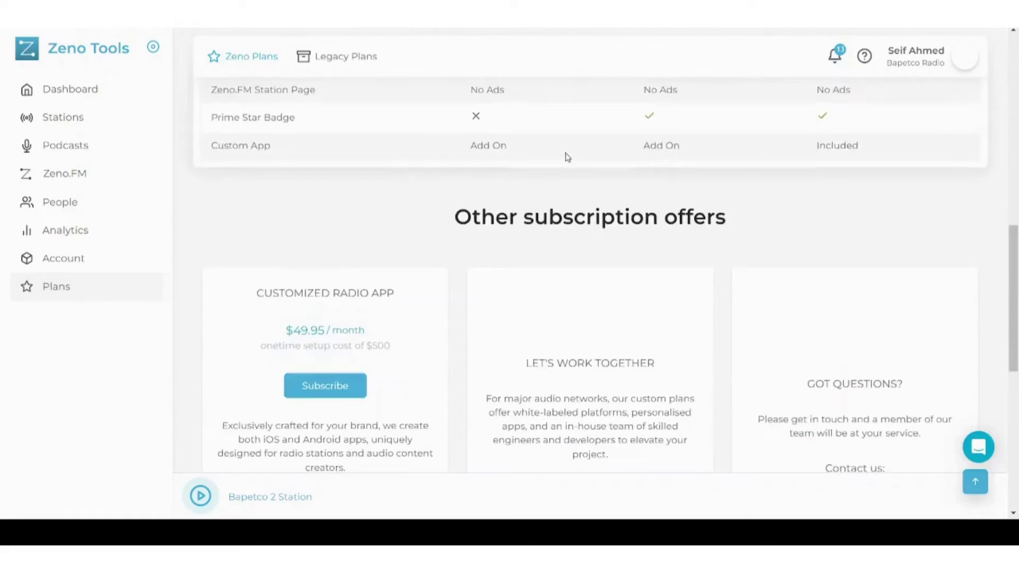
scroll(568, 156, down, 3)
scroll(568, 157, up, 1)
scroll(568, 157, down, 2)
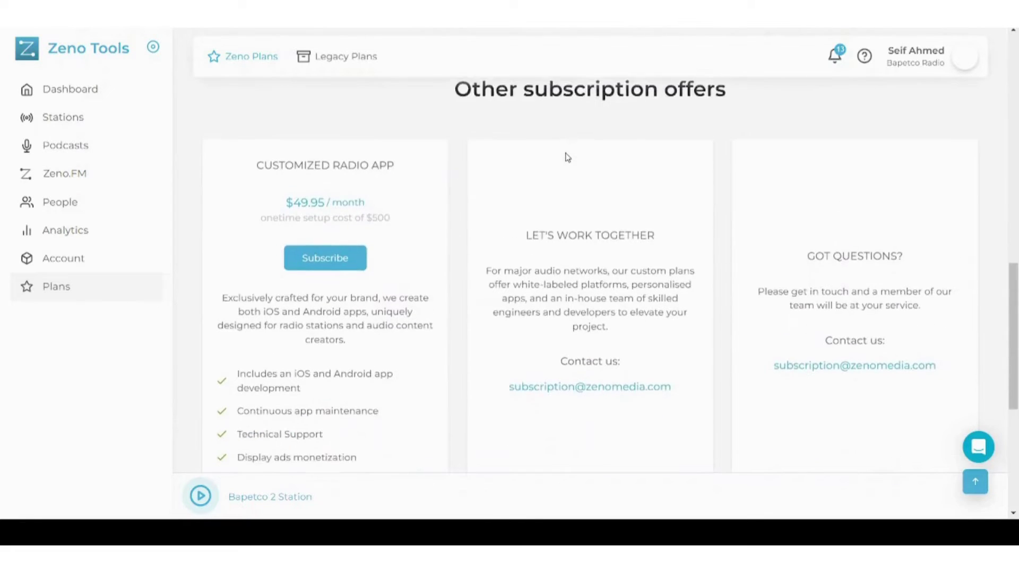
scroll(567, 156, up, 20)
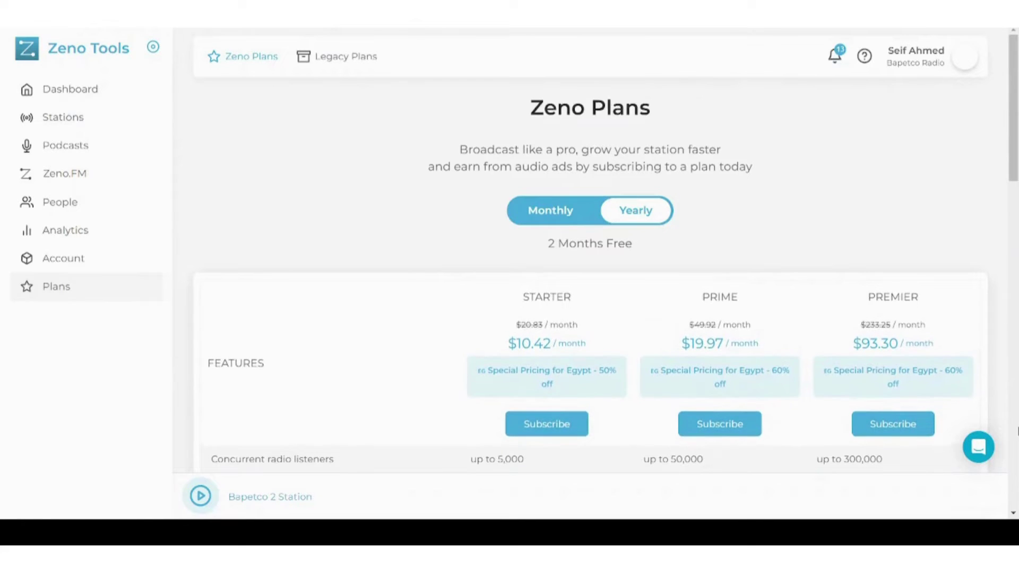
Bring up the Intercom 'How can we help?' panel and scroll its options
click(984, 447)
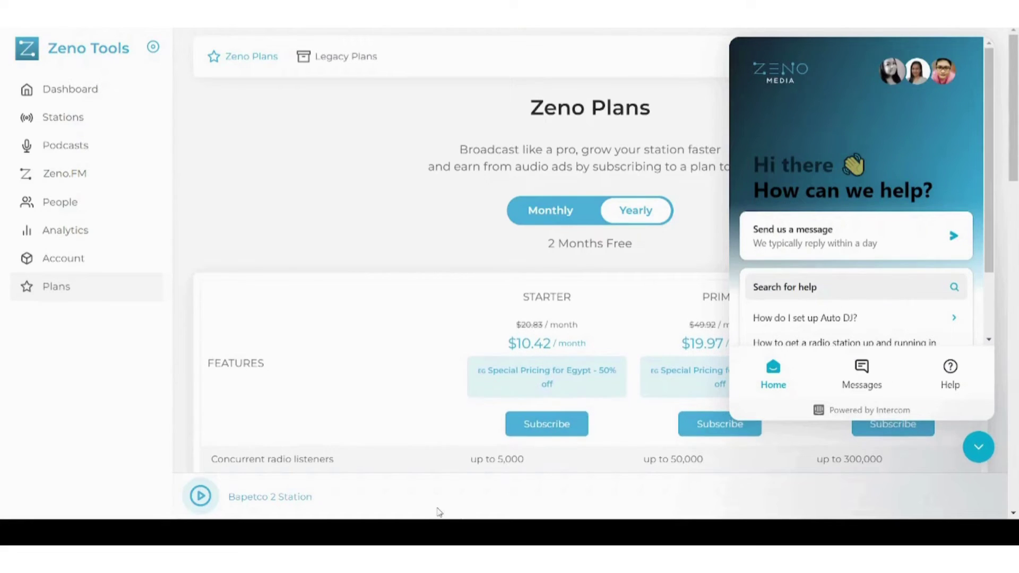
scroll(366, 350, down, 1)
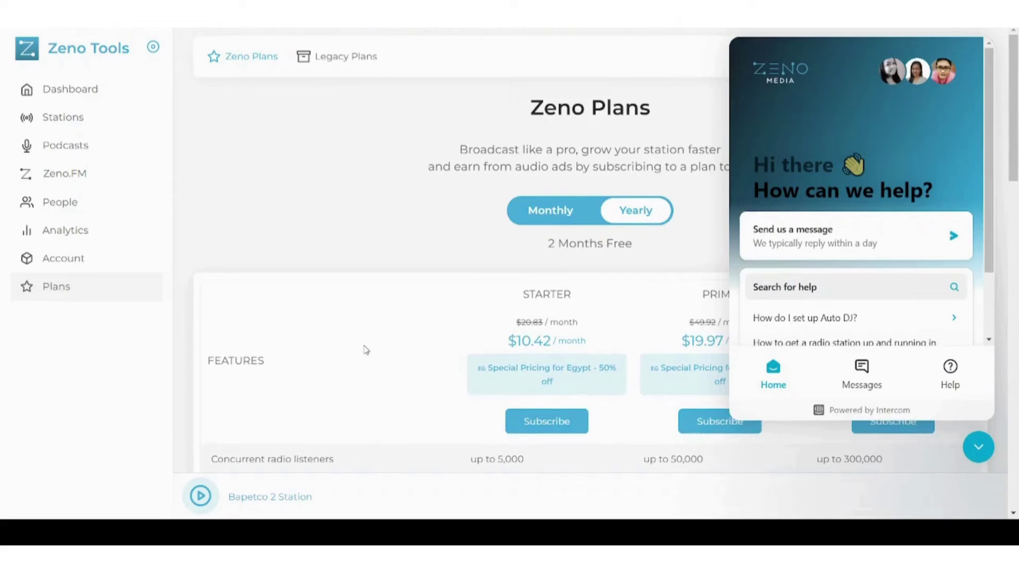